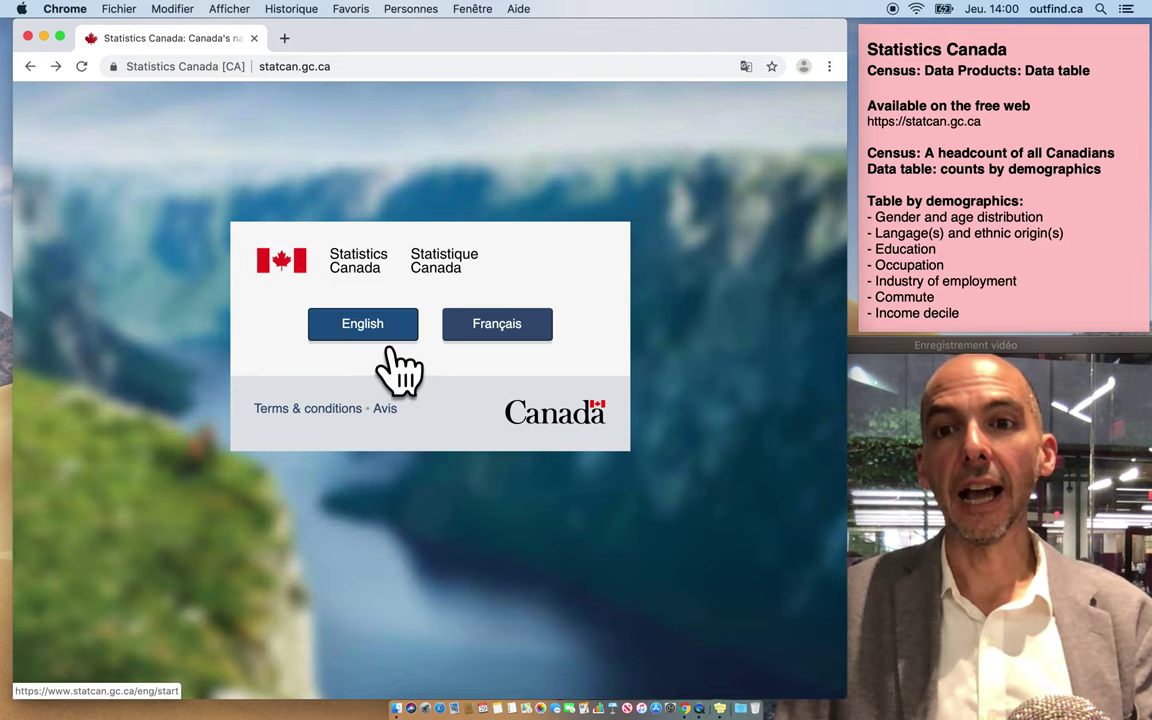
Choose English on the language splash page to view the site in English
click(386, 337)
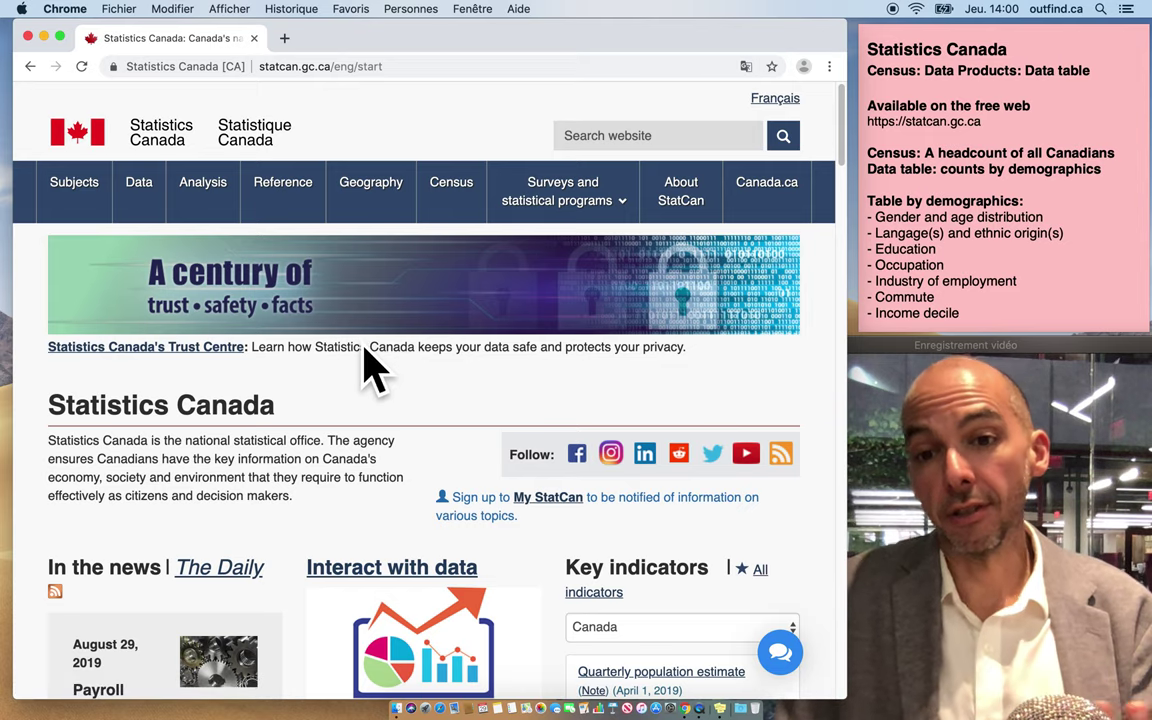
Go to the Census Program page and bring its Services and information section into view
click(485, 215)
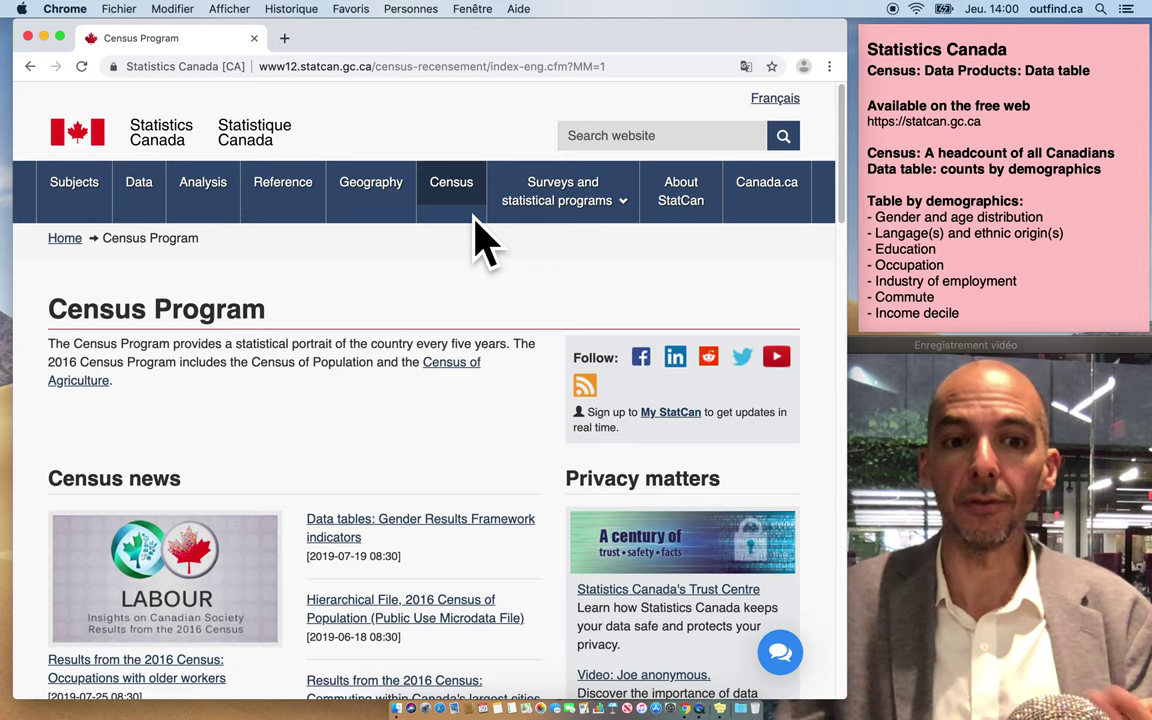
scroll(466, 321, down, 3)
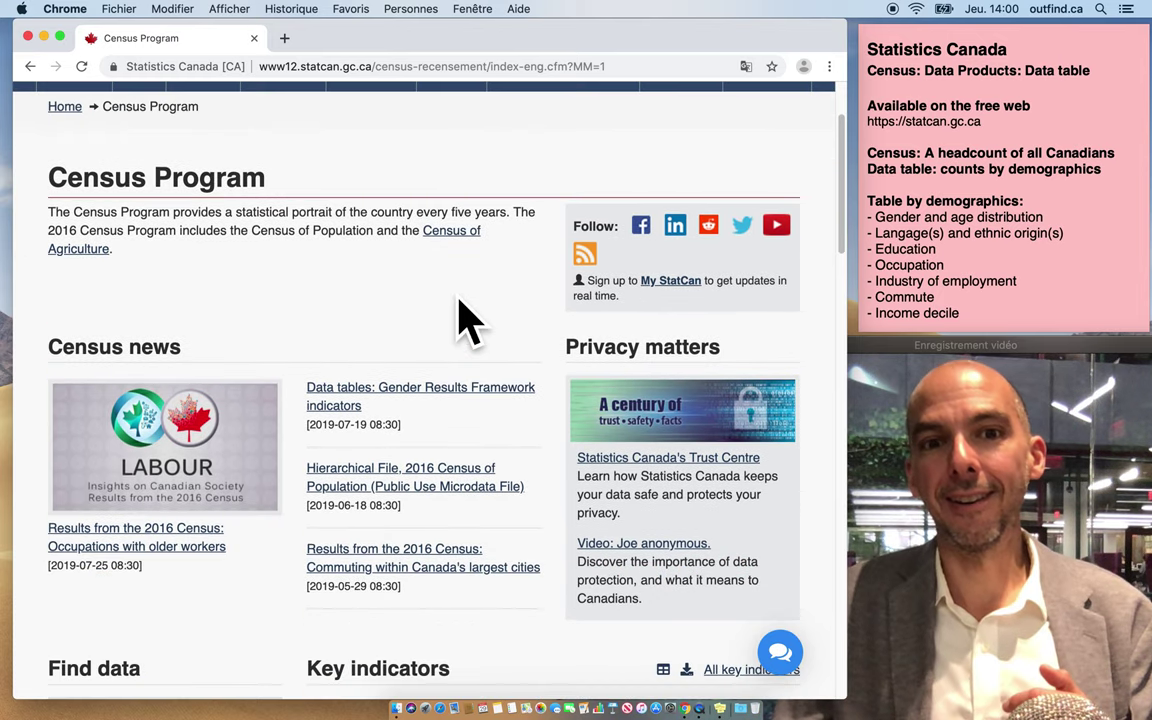
scroll(462, 321, down, 3)
scroll(460, 320, up, 5)
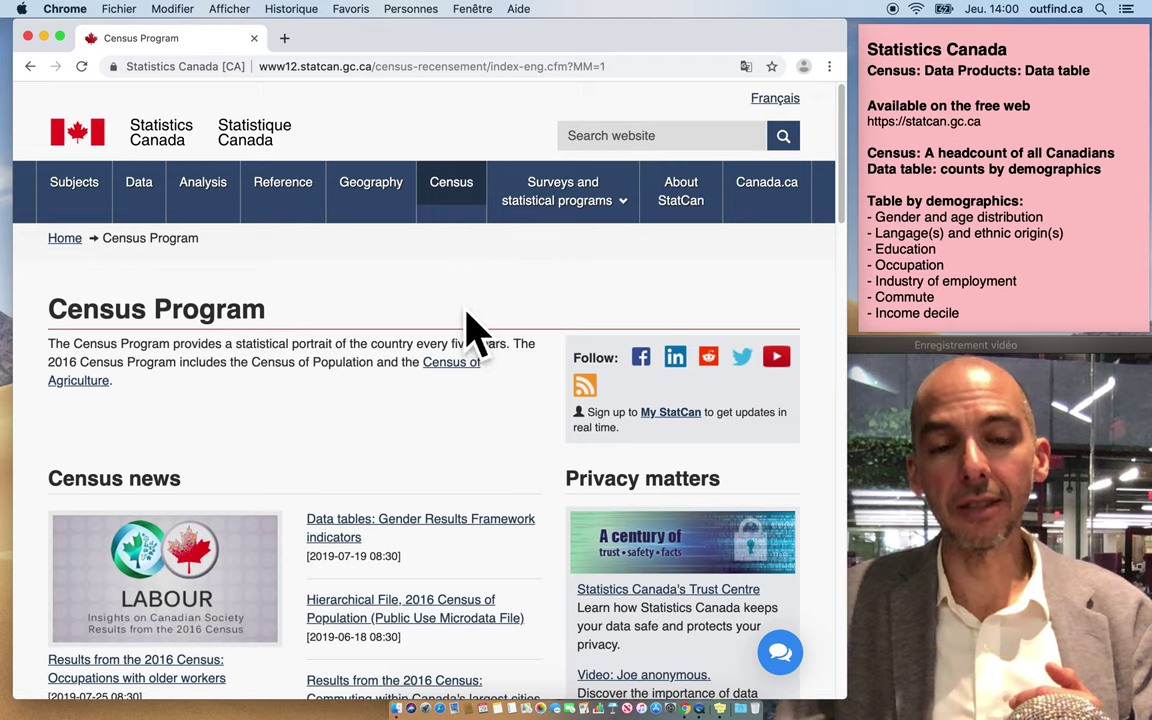
scroll(480, 333, down, 10)
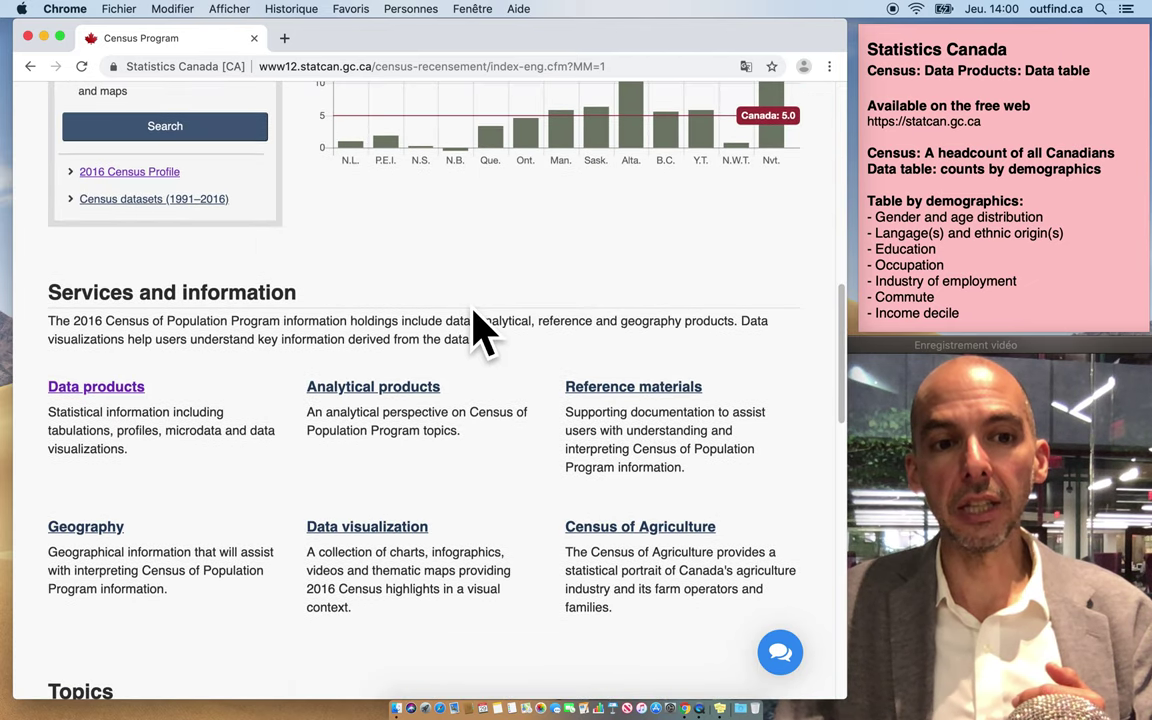
click(156, 410)
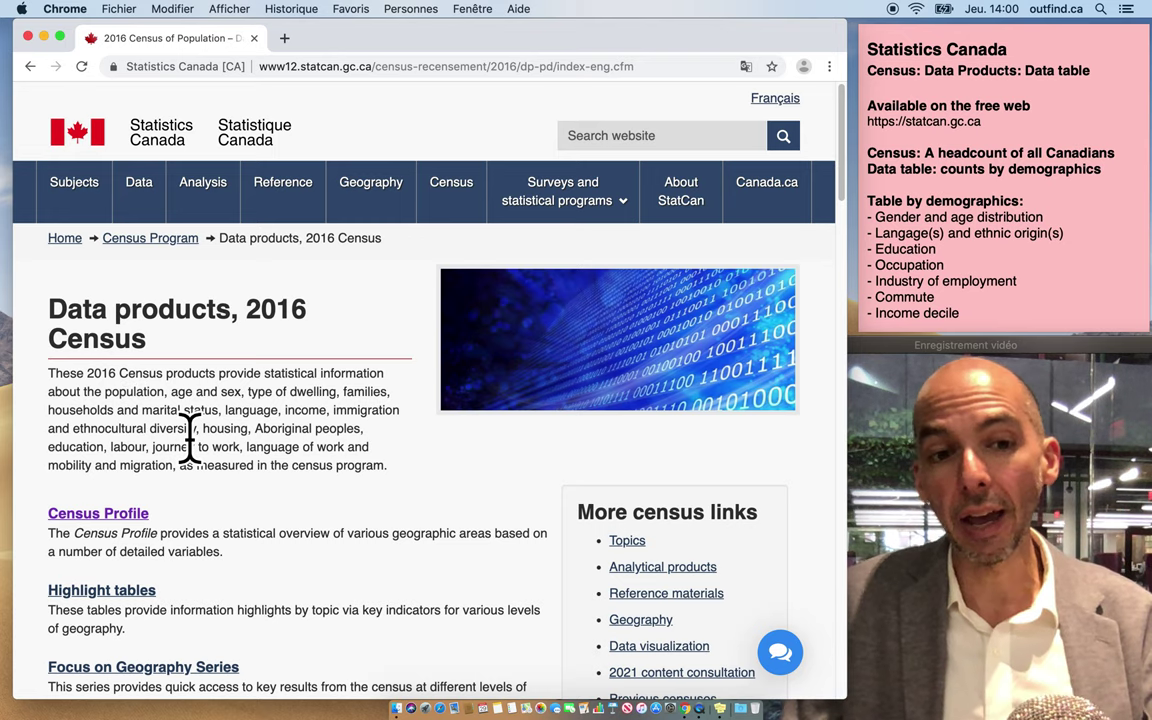
scroll(208, 435, down, 3)
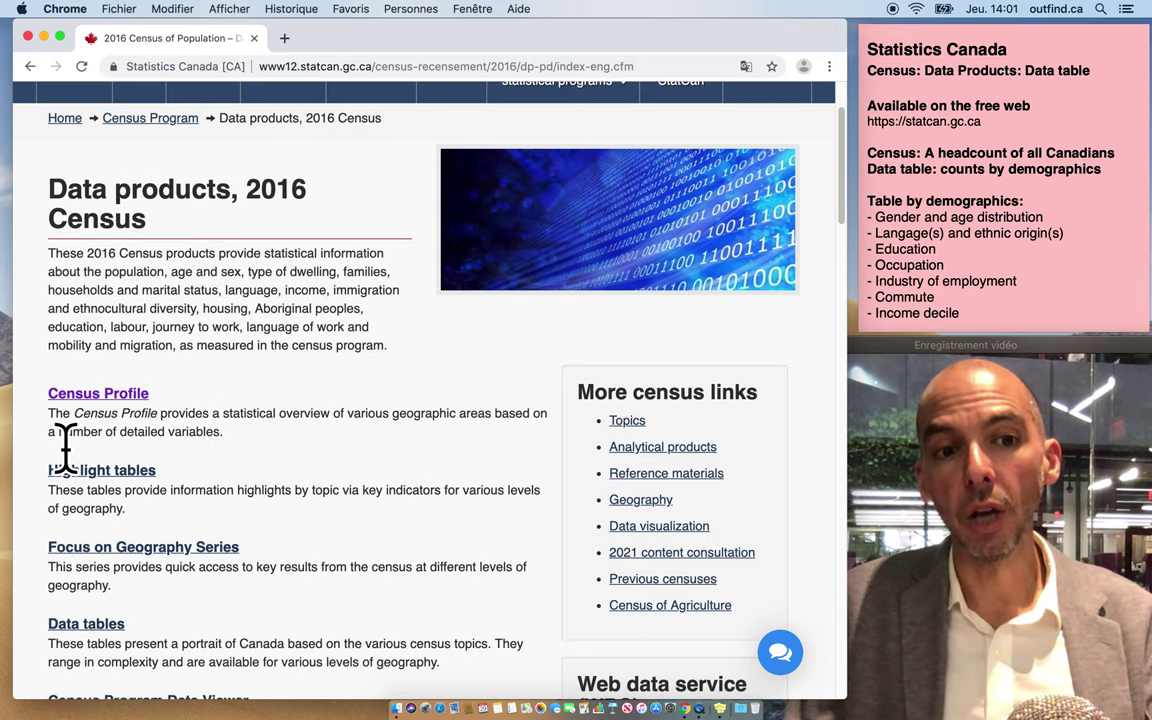
mouse_move(60, 437)
mouse_down()
mouse_move(226, 437)
mouse_move(82, 432)
mouse_move(50, 460)
mouse_up()
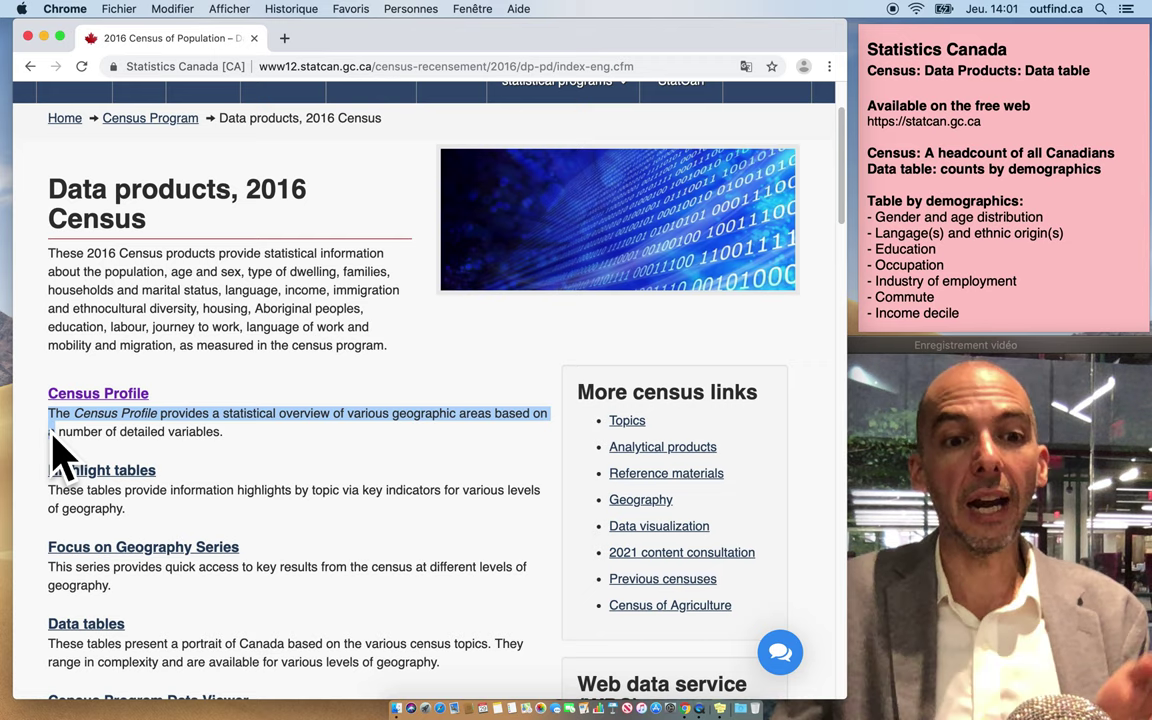
click(203, 620)
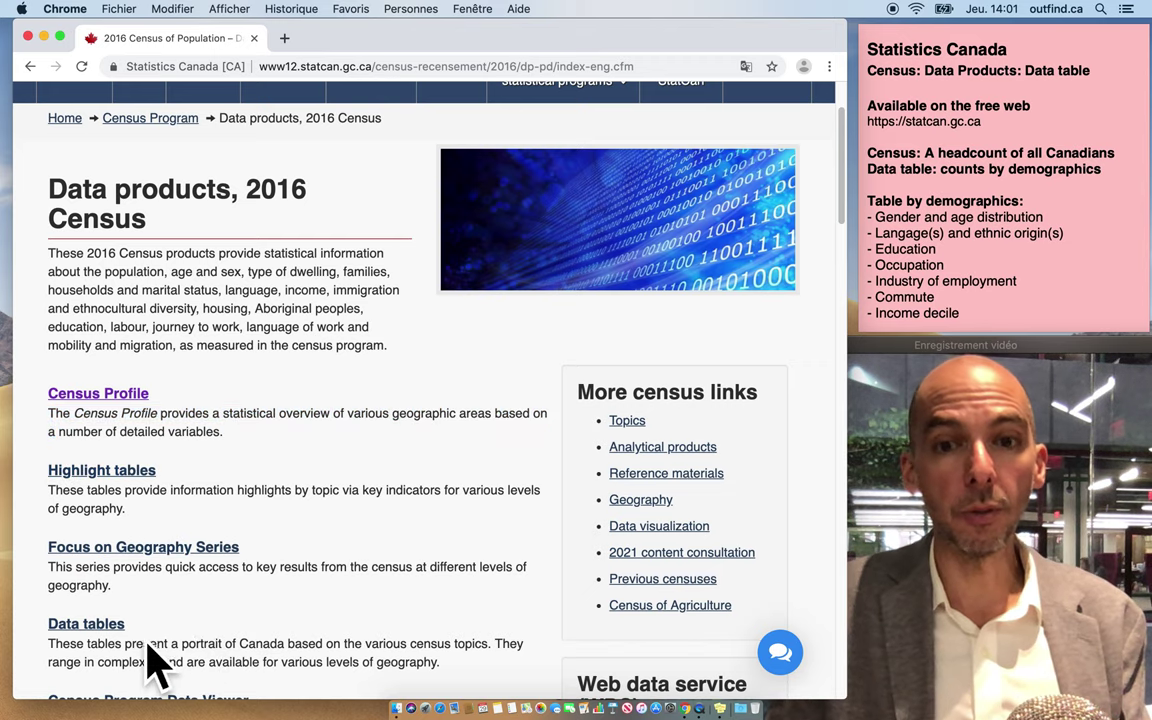
drag(77, 648, 54, 638)
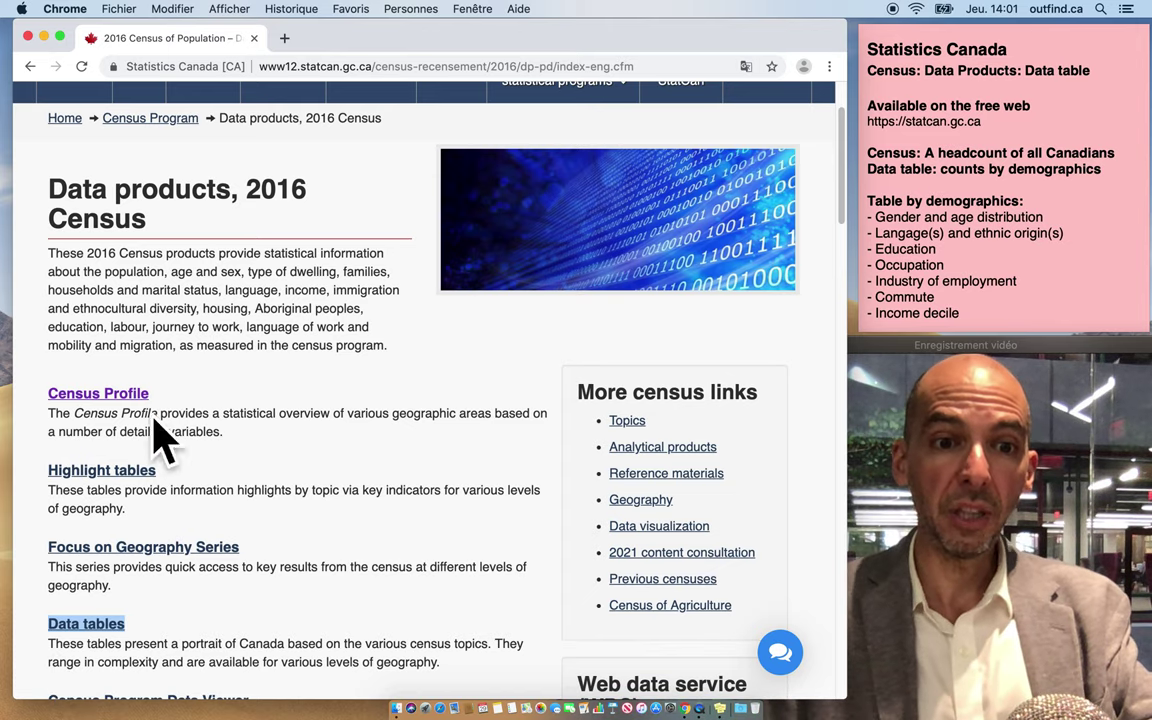
click(172, 680)
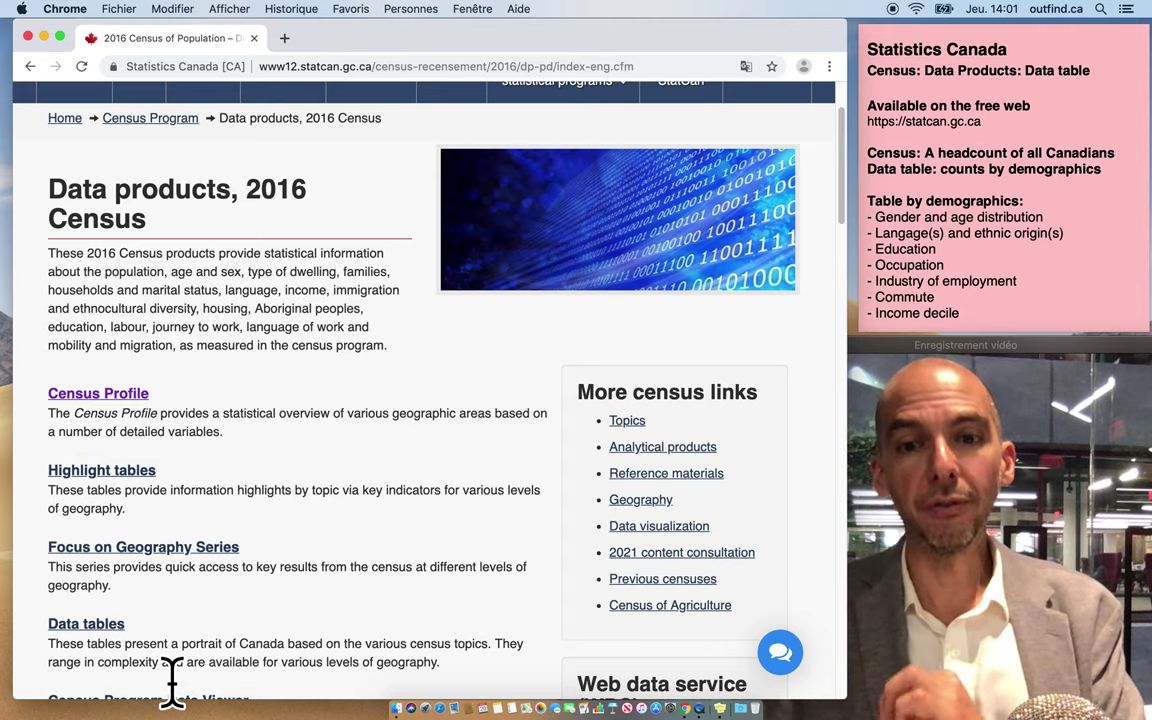
Open the 2016 Census Data tables page and browse the topic list
click(120, 648)
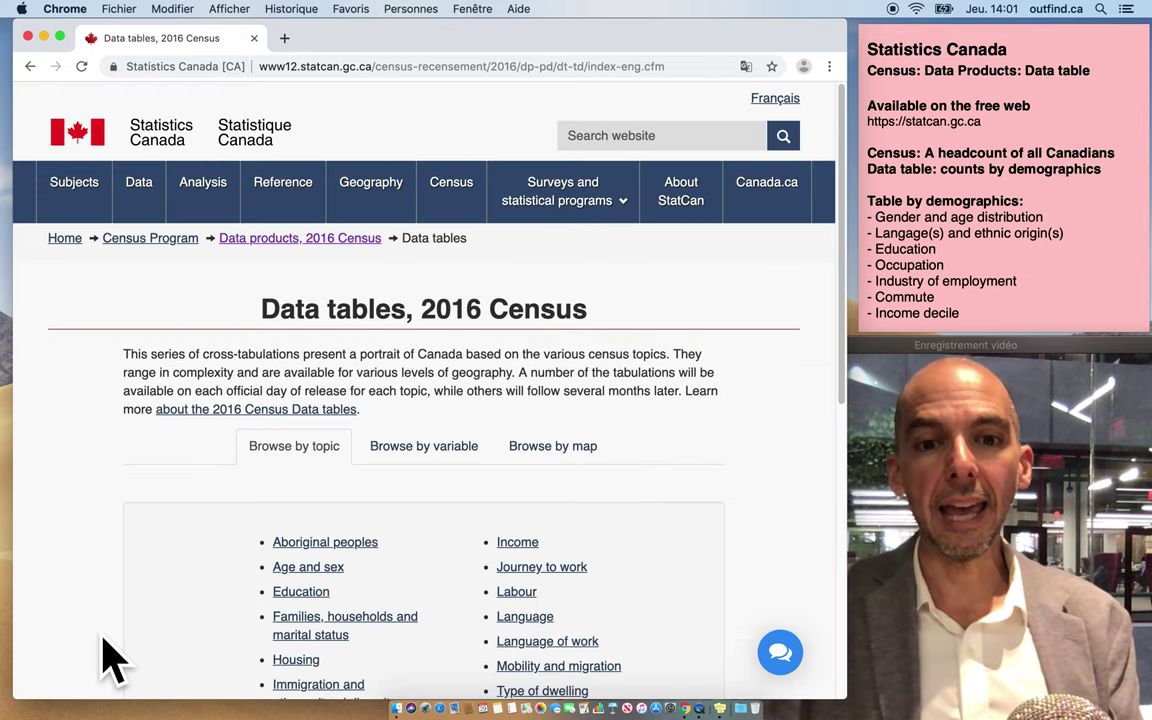
scroll(108, 655, down, 3)
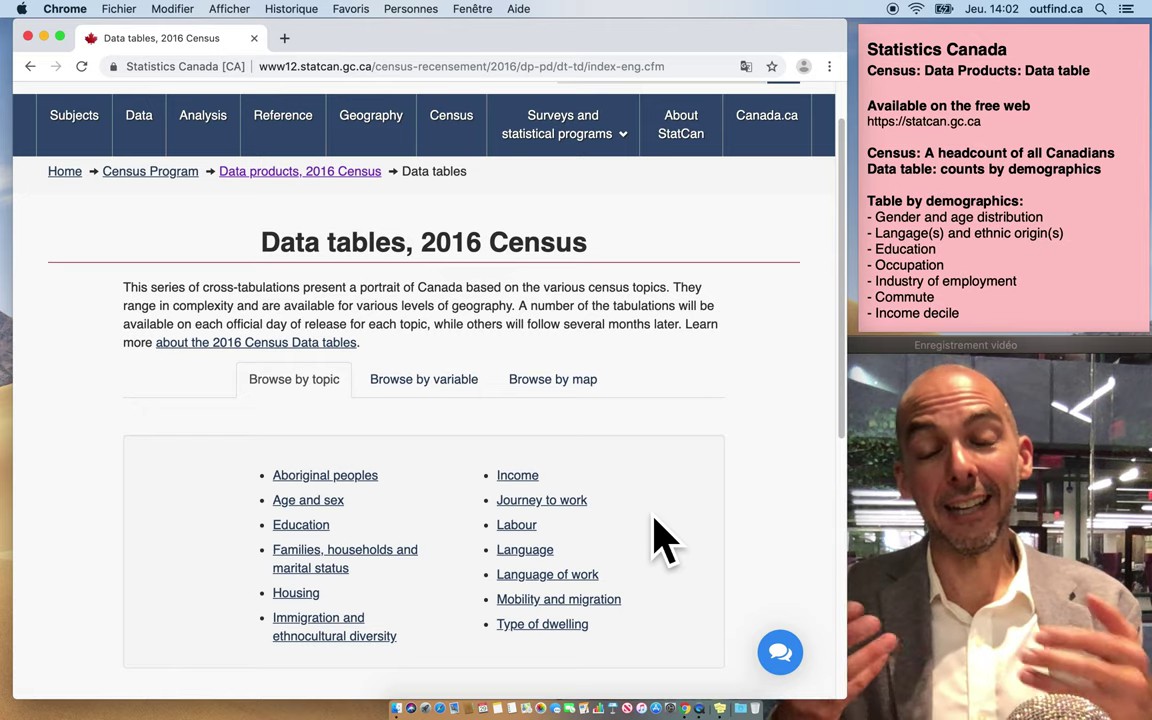
click(560, 497)
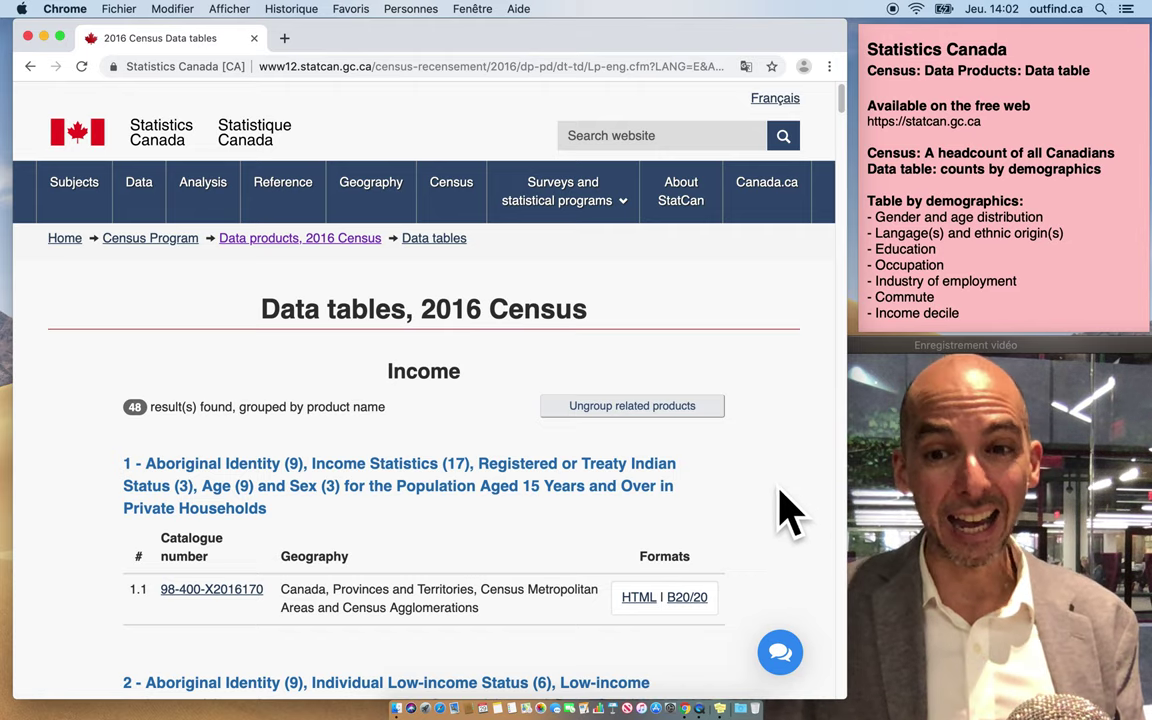
scroll(788, 510, down, 5)
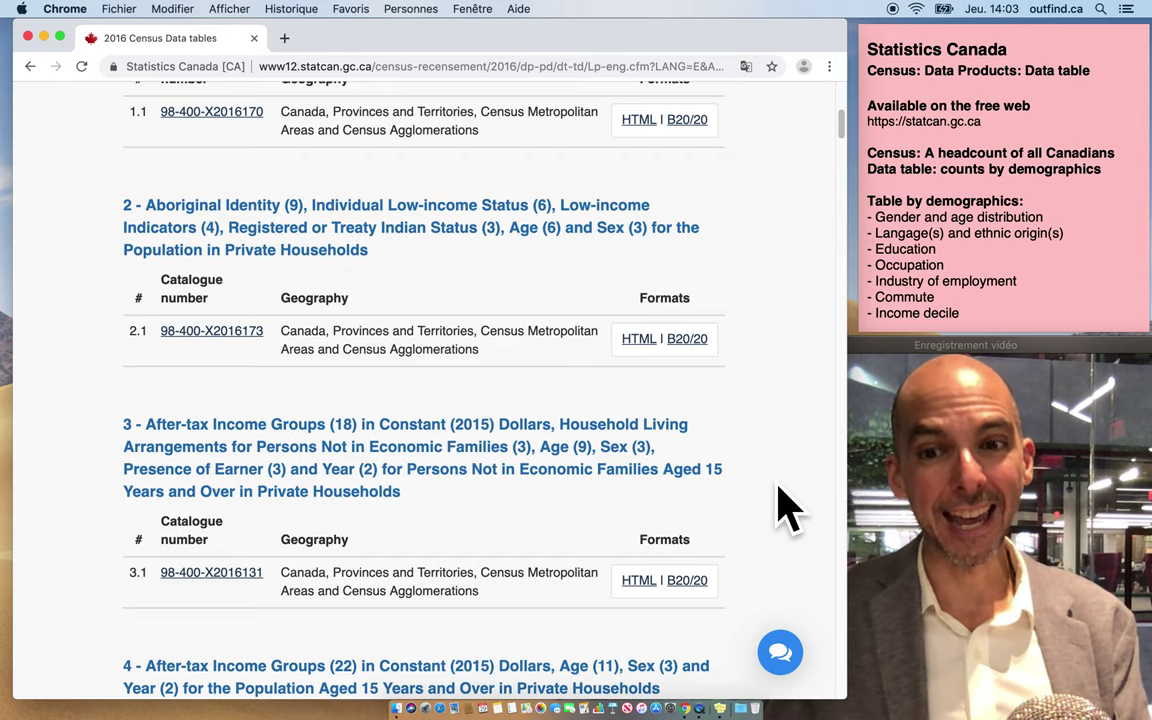
scroll(795, 500, down, 5)
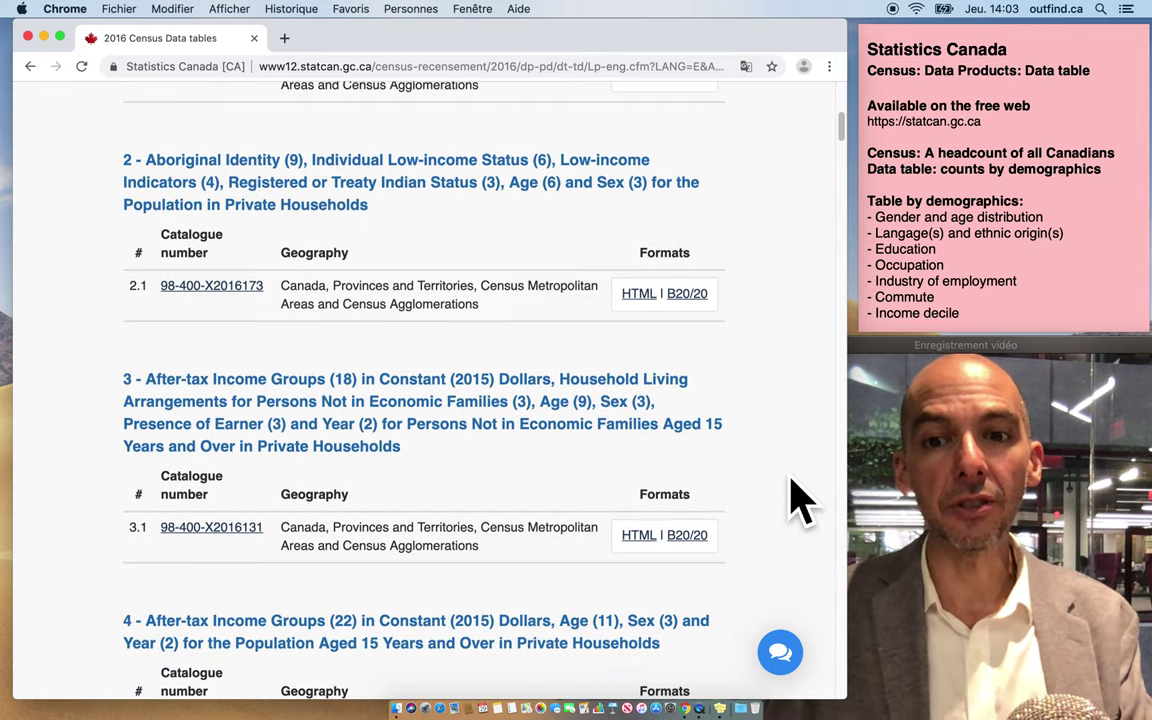
scroll(800, 495, down, 15)
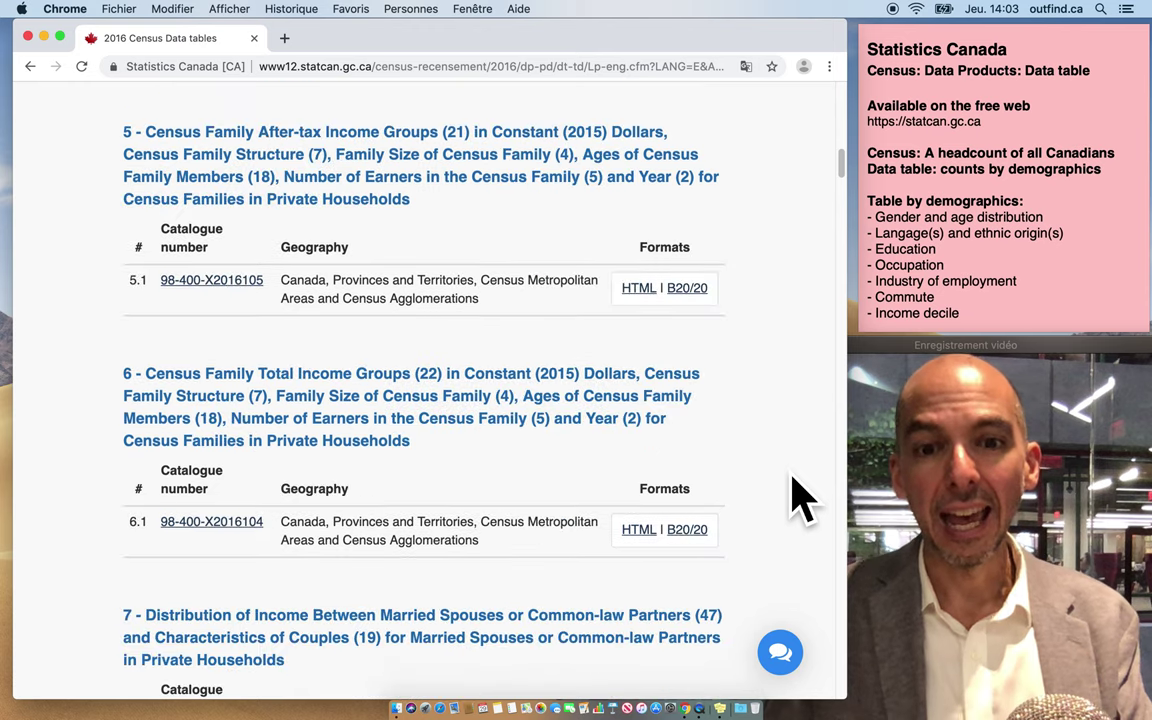
scroll(800, 495, up, 20)
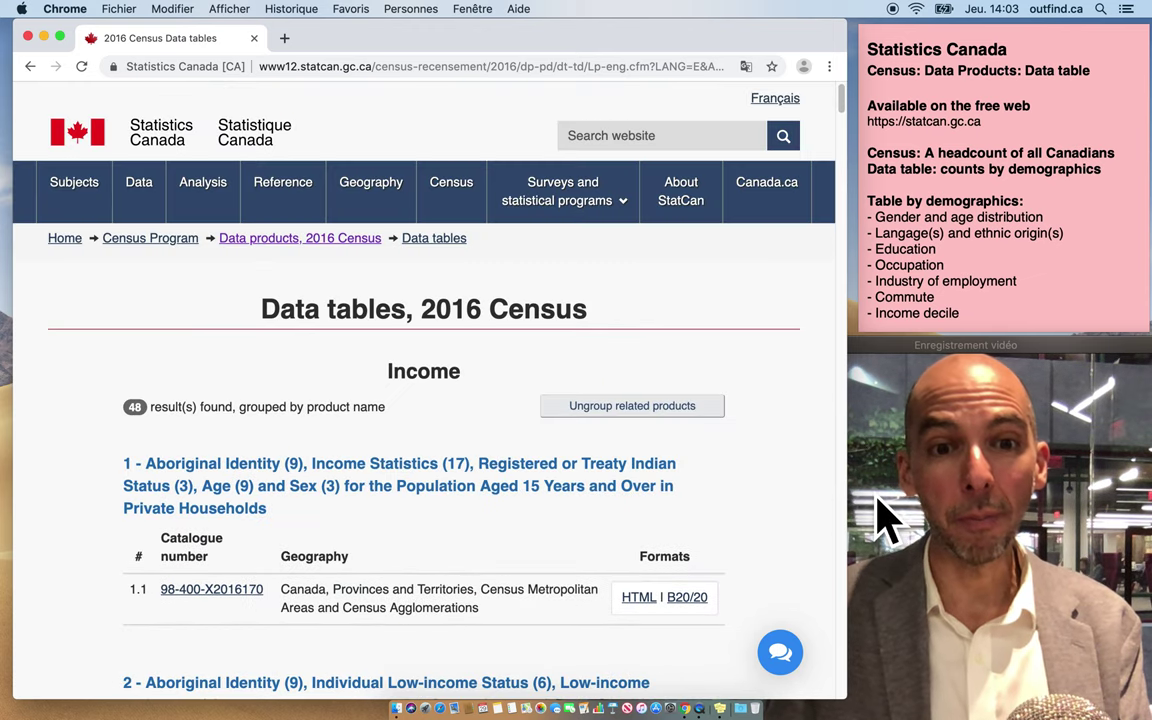
click(30, 66)
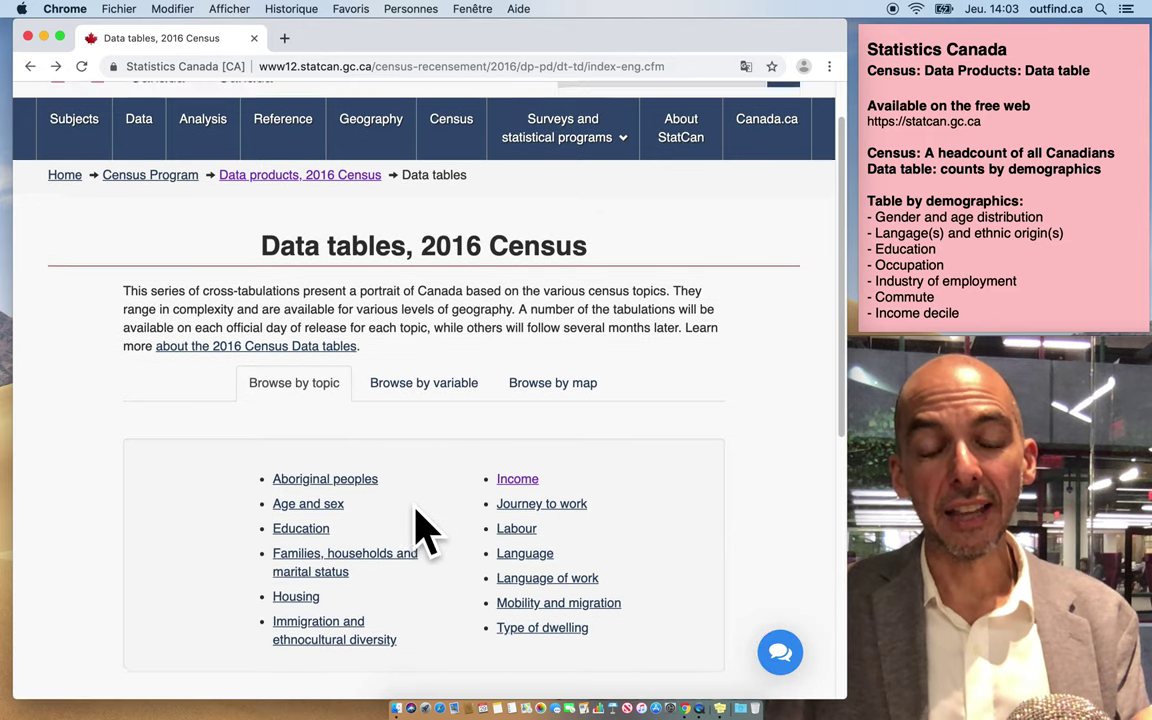
scroll(412, 525, down, 1)
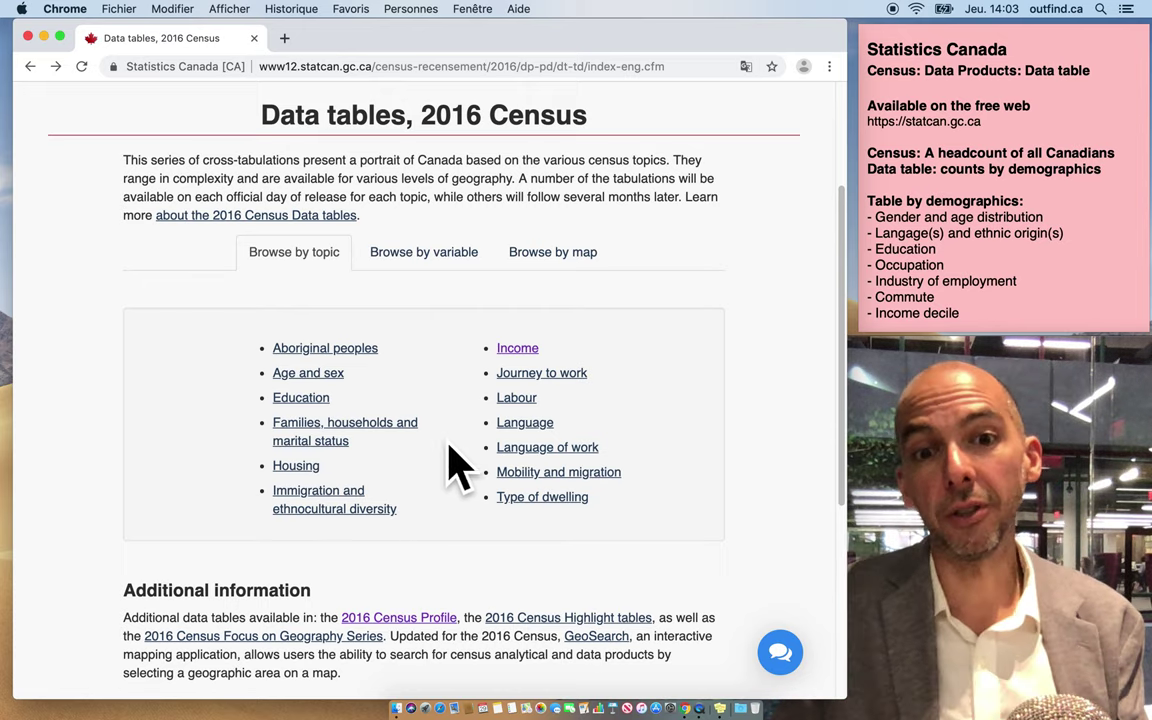
click(546, 372)
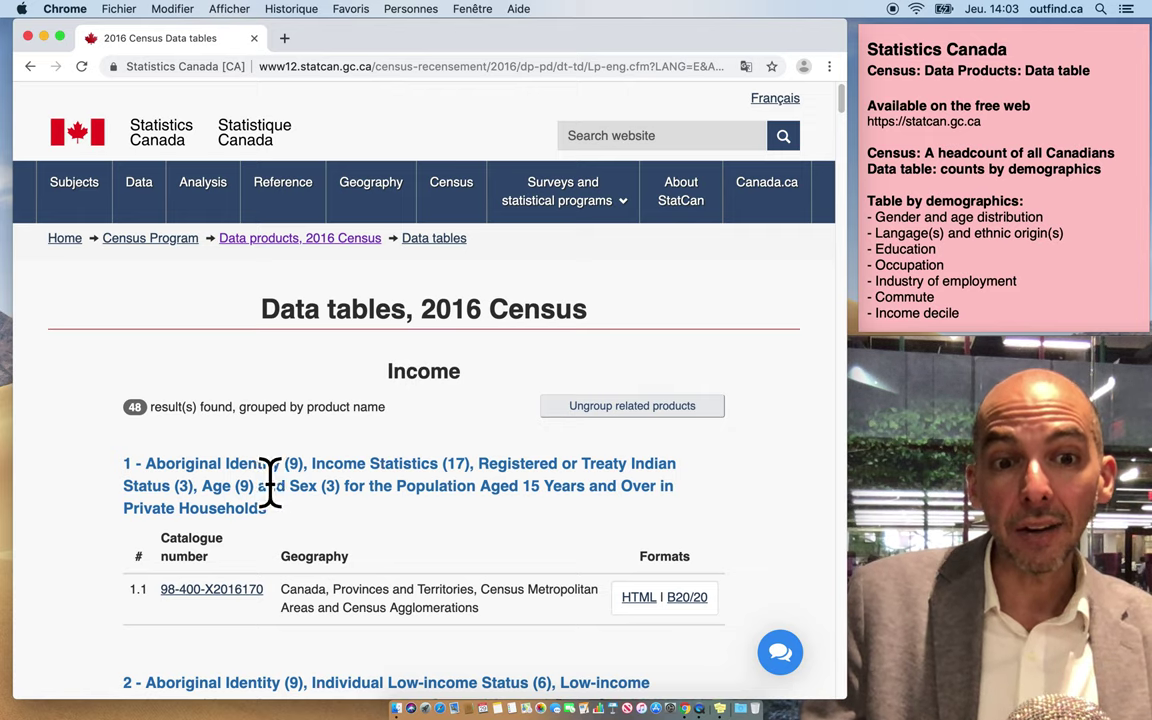
scroll(335, 525, down, 3)
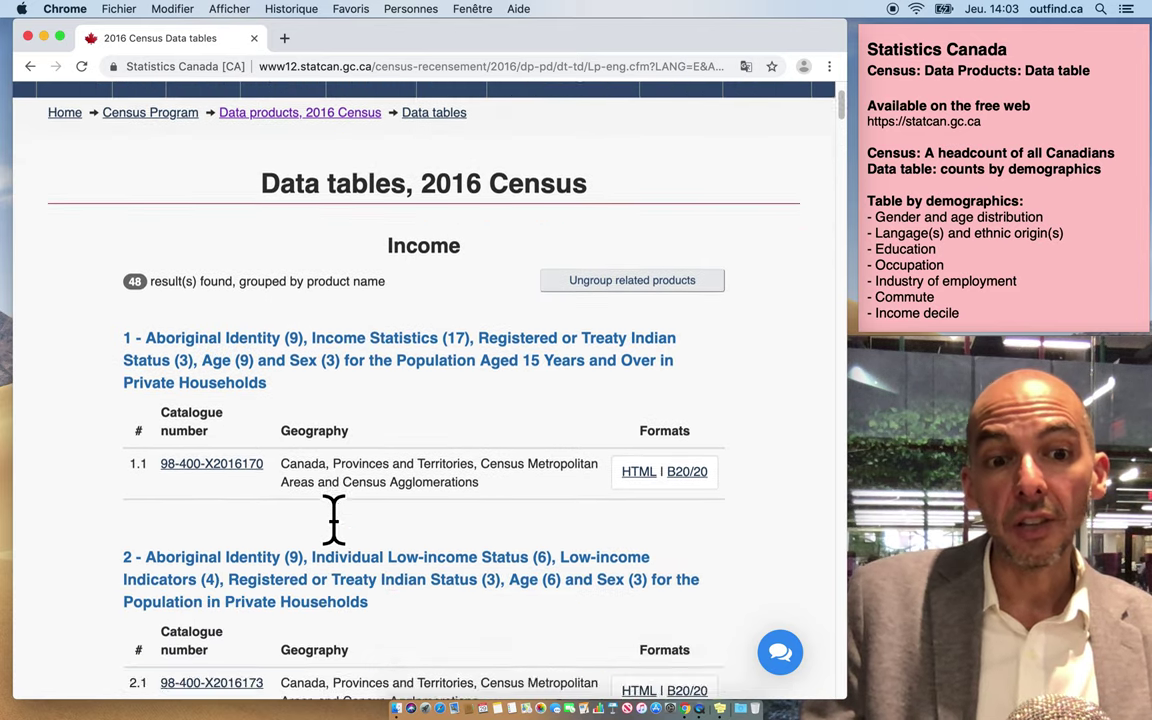
scroll(333, 520, down, 10)
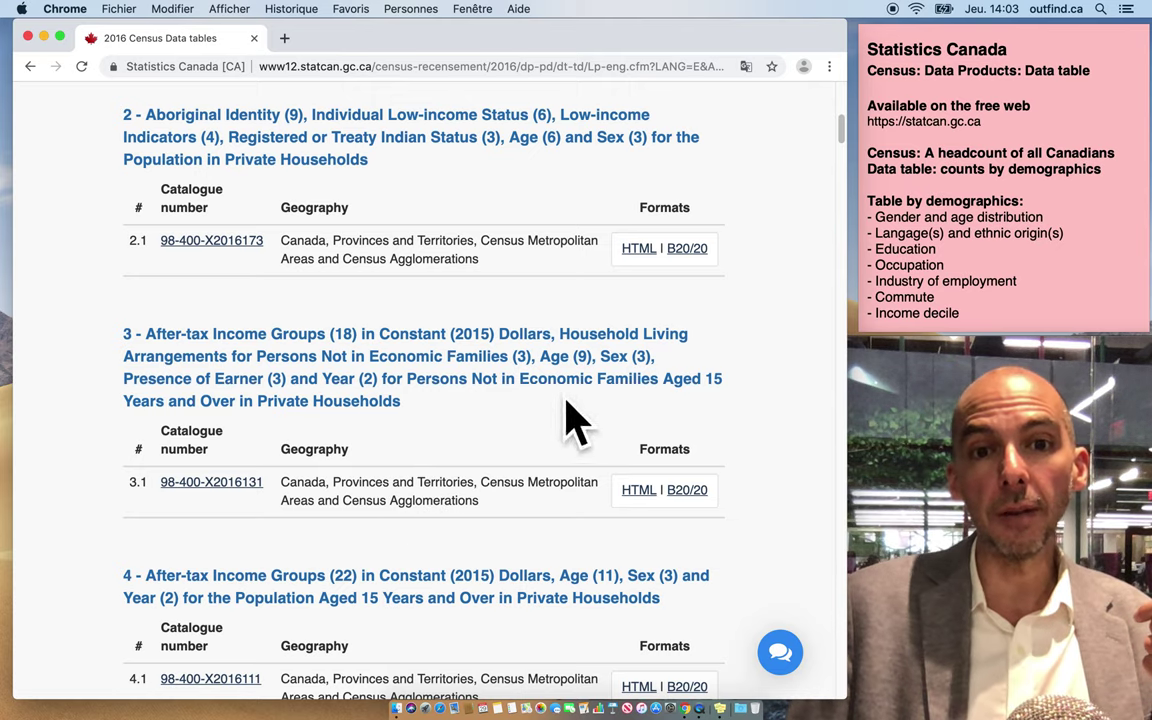
drag(540, 360, 670, 368)
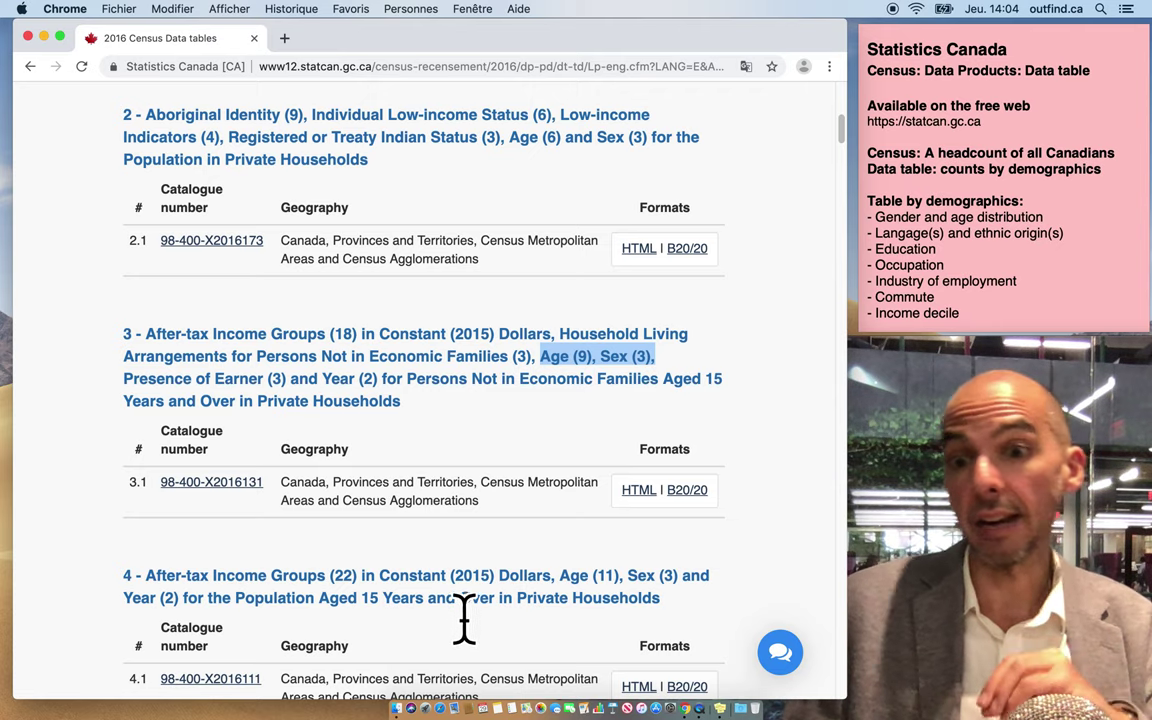
scroll(465, 610, down, 5)
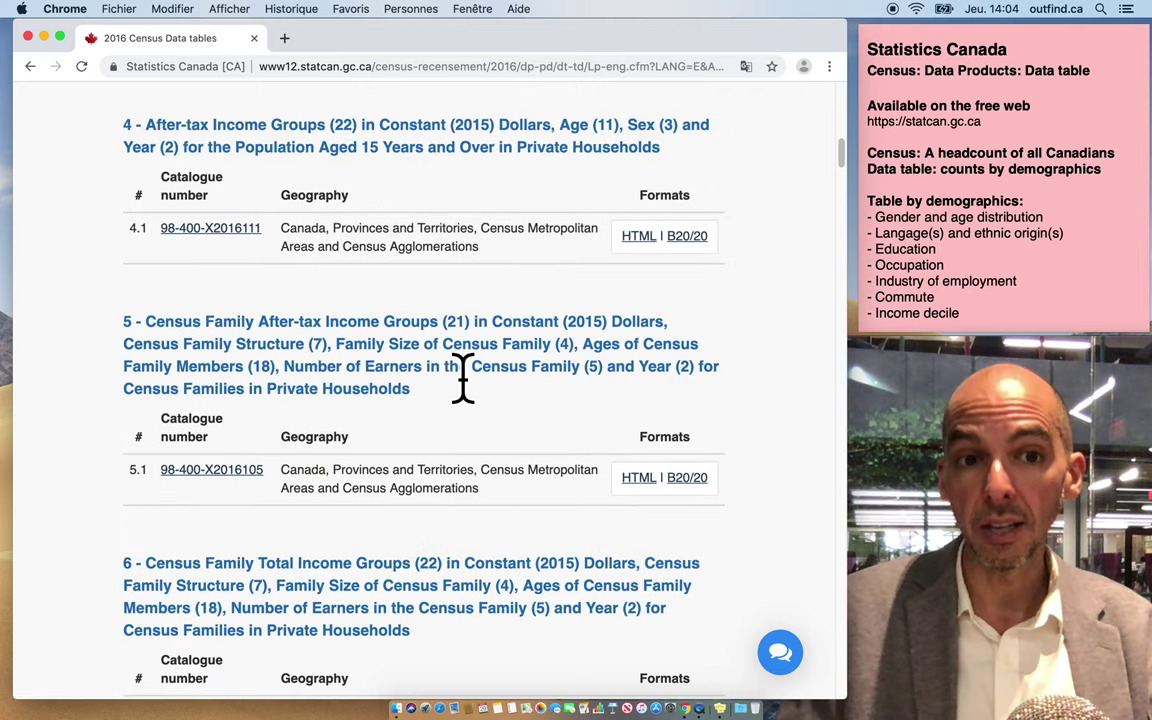
scroll(455, 375, up, 3)
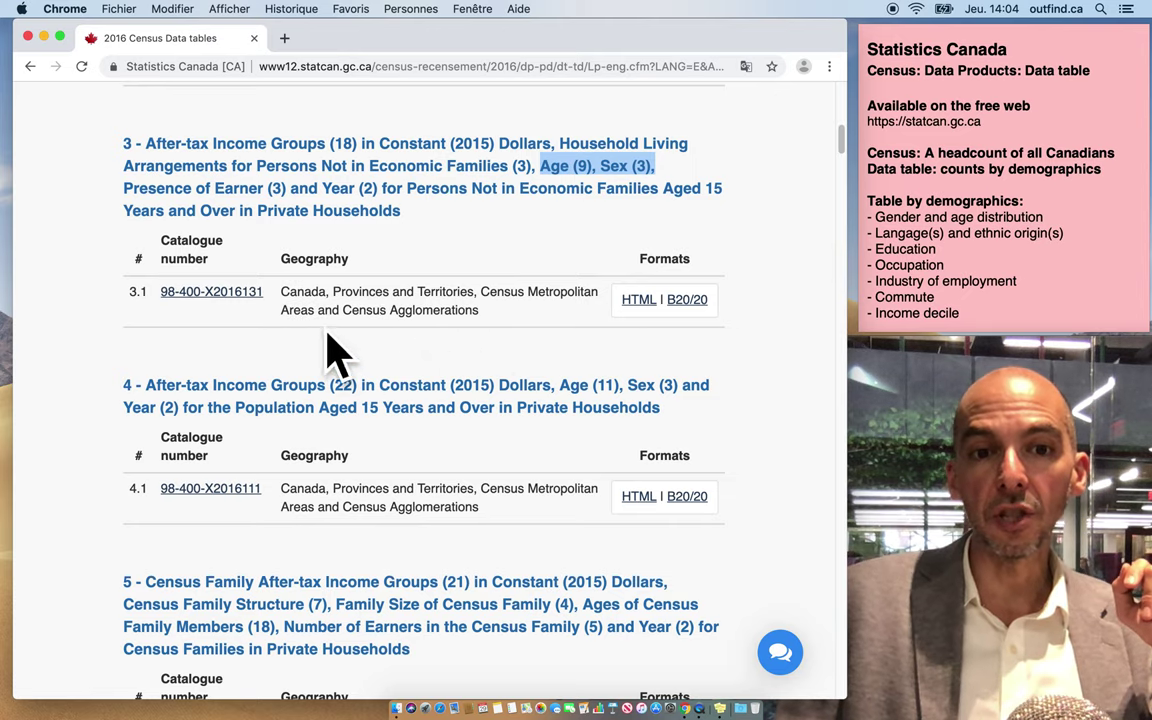
click(430, 332)
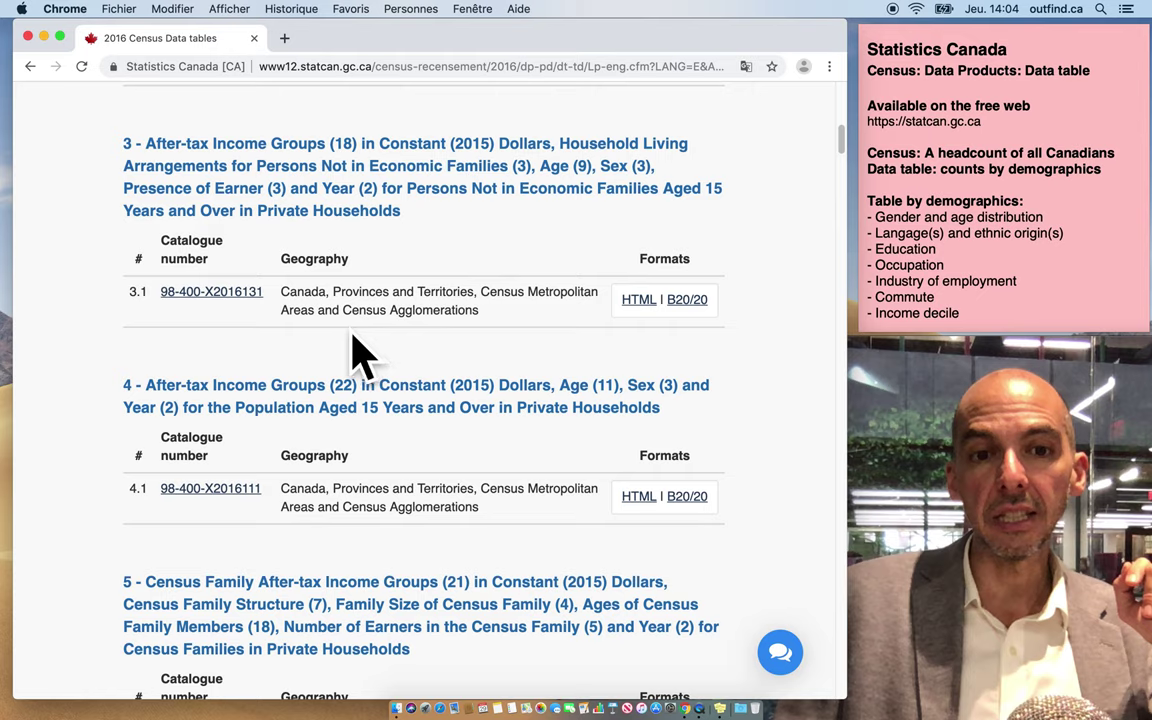
drag(478, 312, 343, 326)
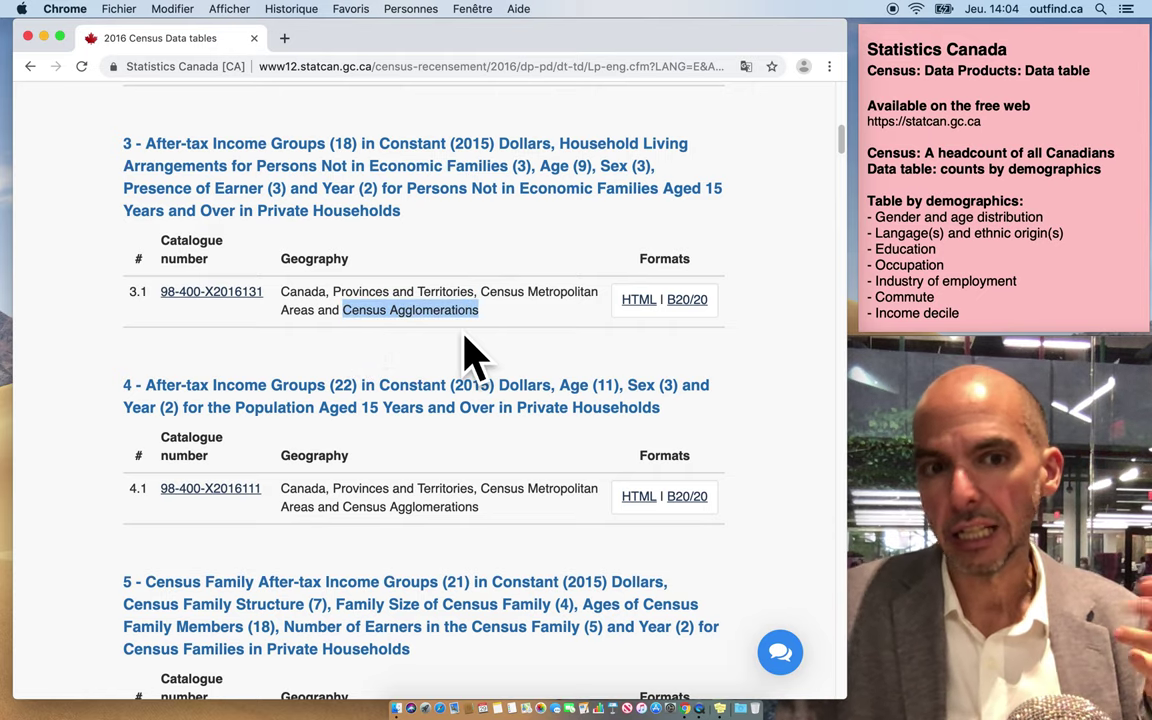
drag(478, 291, 317, 335)
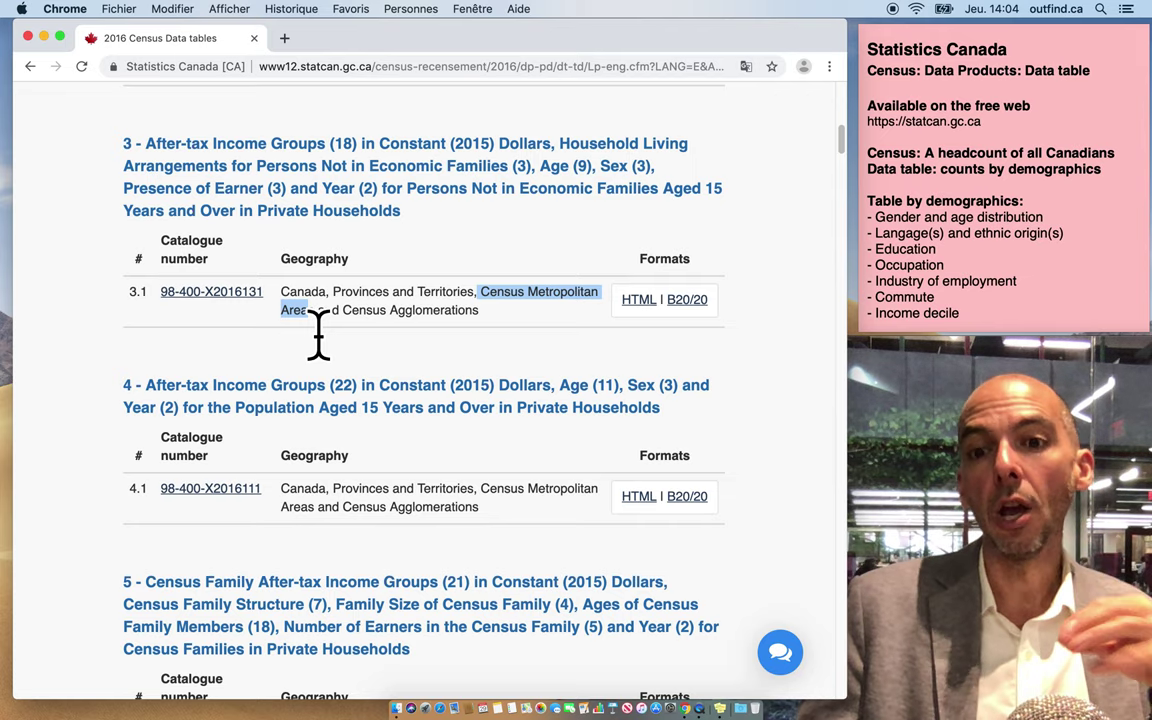
click(344, 328)
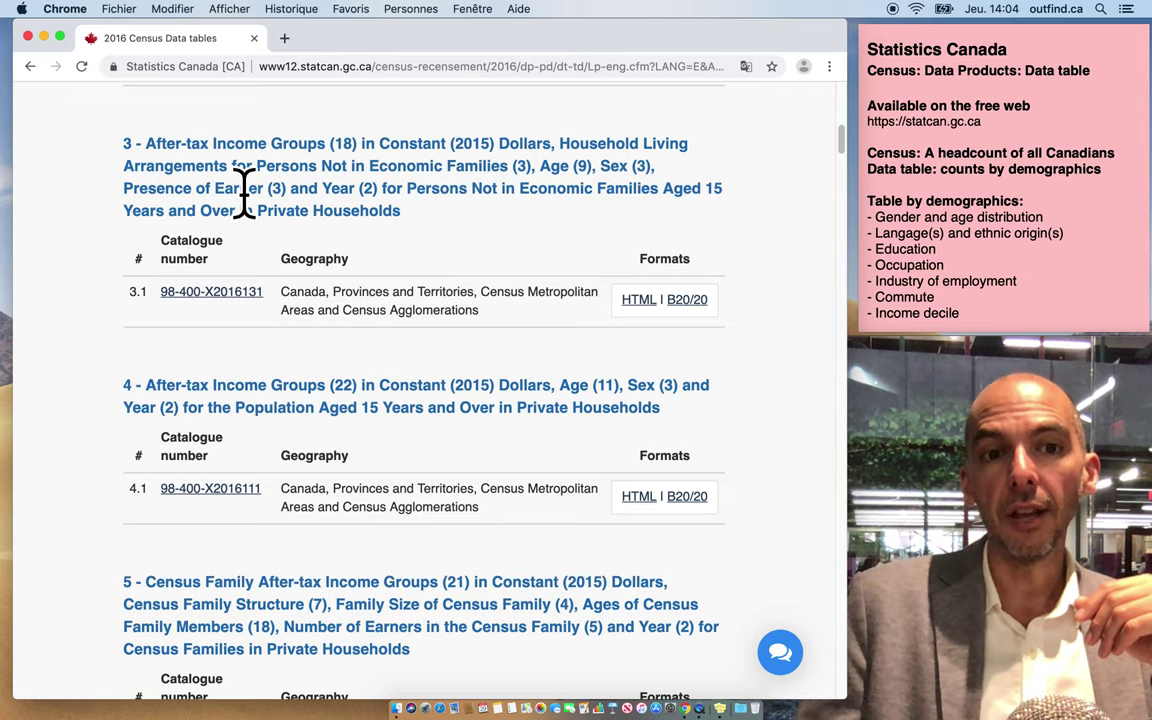
Open the 98-400-X2016131 product page and view its after-tax income data table
click(238, 316)
scroll(565, 460, down, 1)
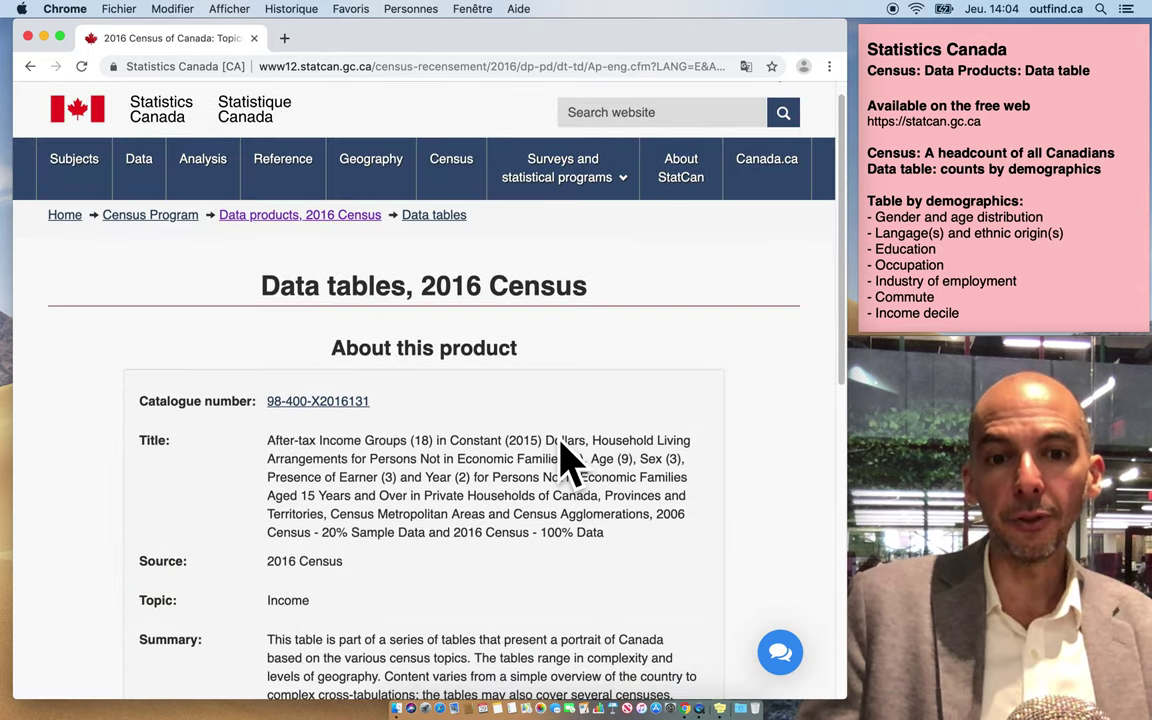
scroll(565, 460, down, 5)
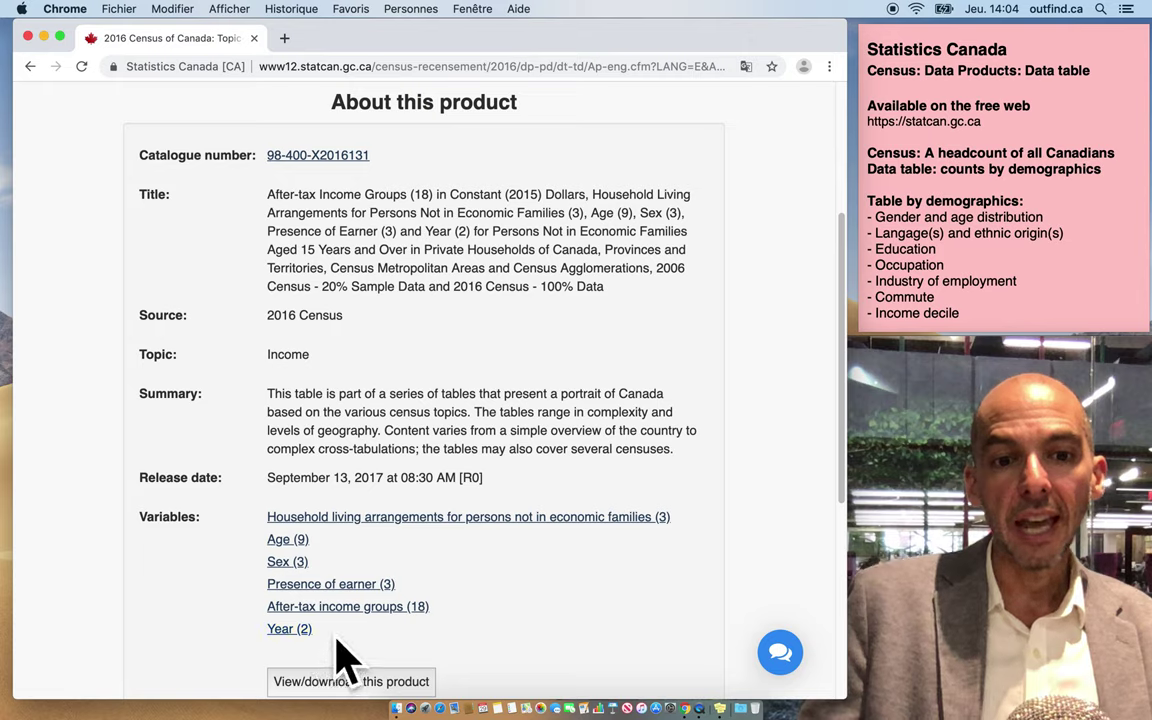
drag(296, 629, 314, 630)
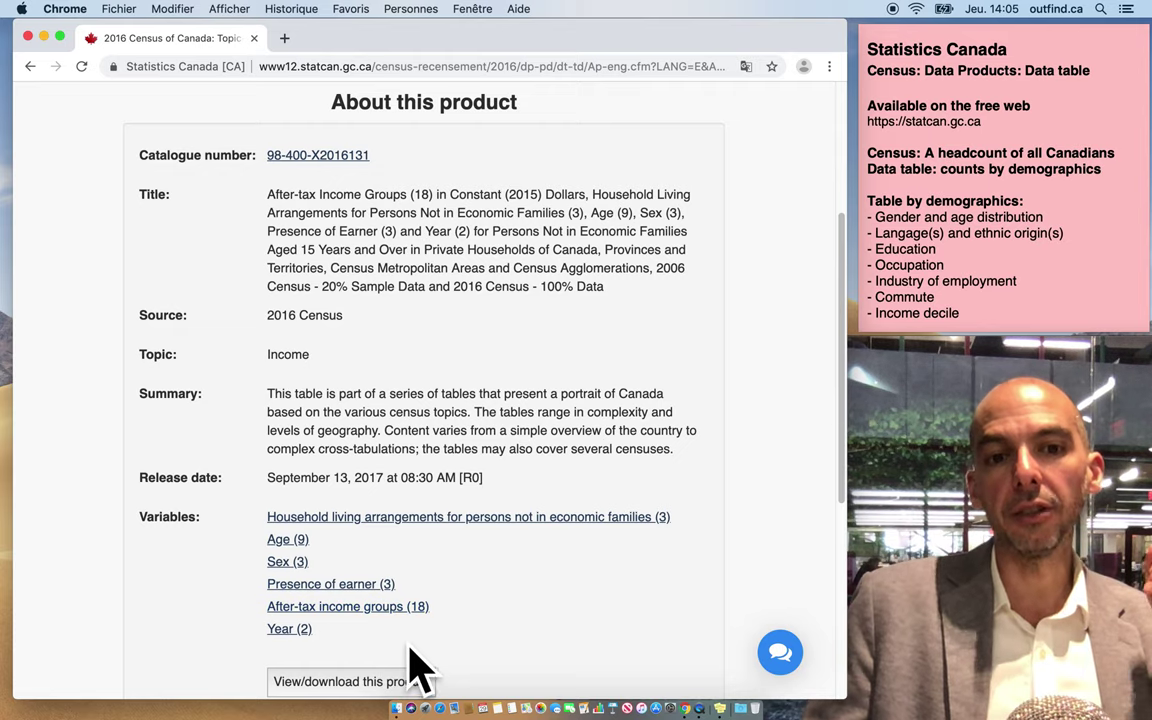
scroll(418, 665, down, 2)
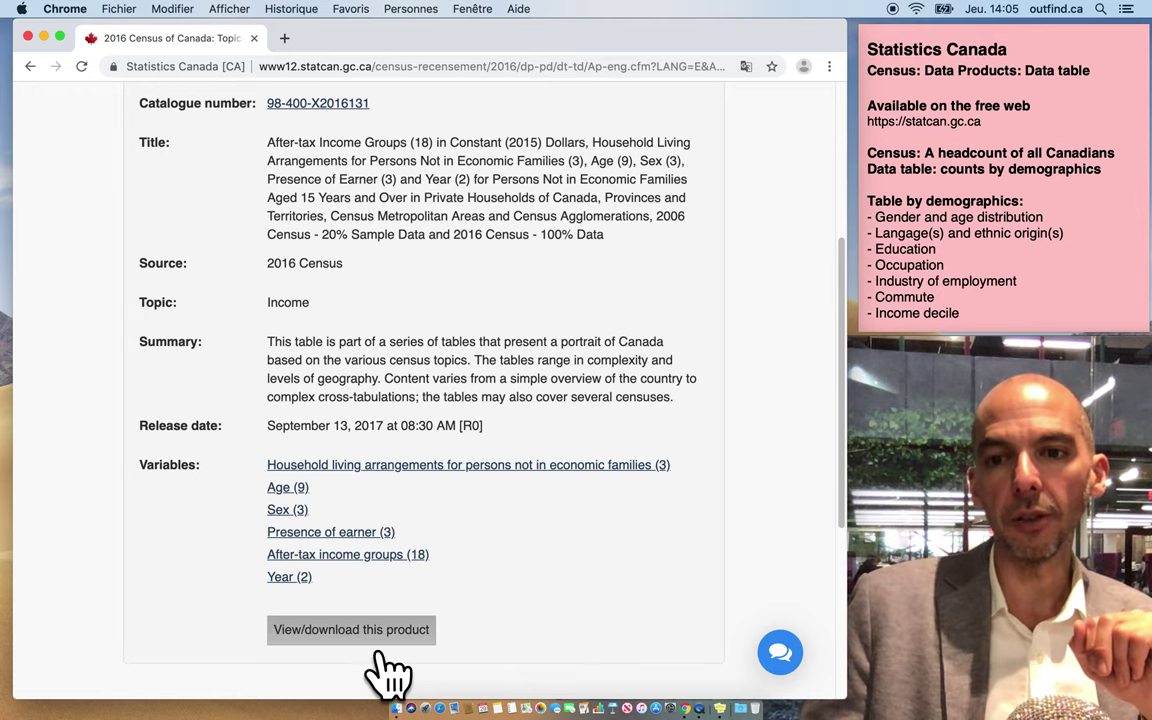
click(380, 638)
Choose Trois-Rivières in the table's Geography selector
scroll(370, 660, down, 5)
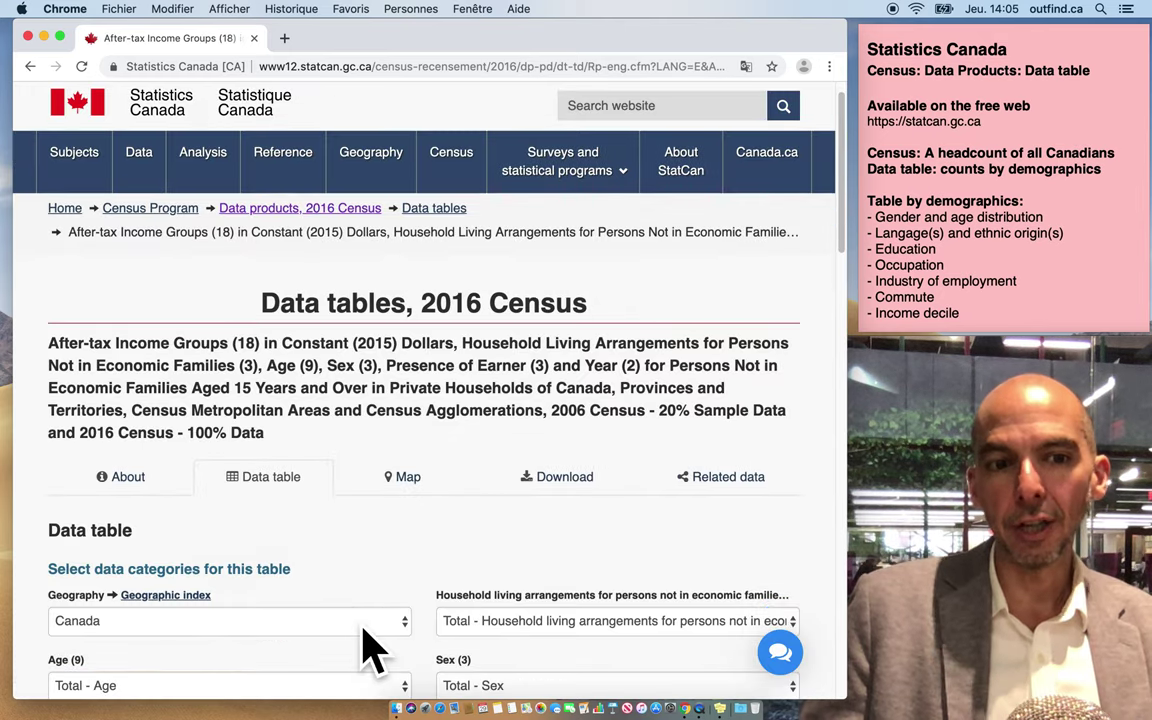
scroll(370, 650, down, 10)
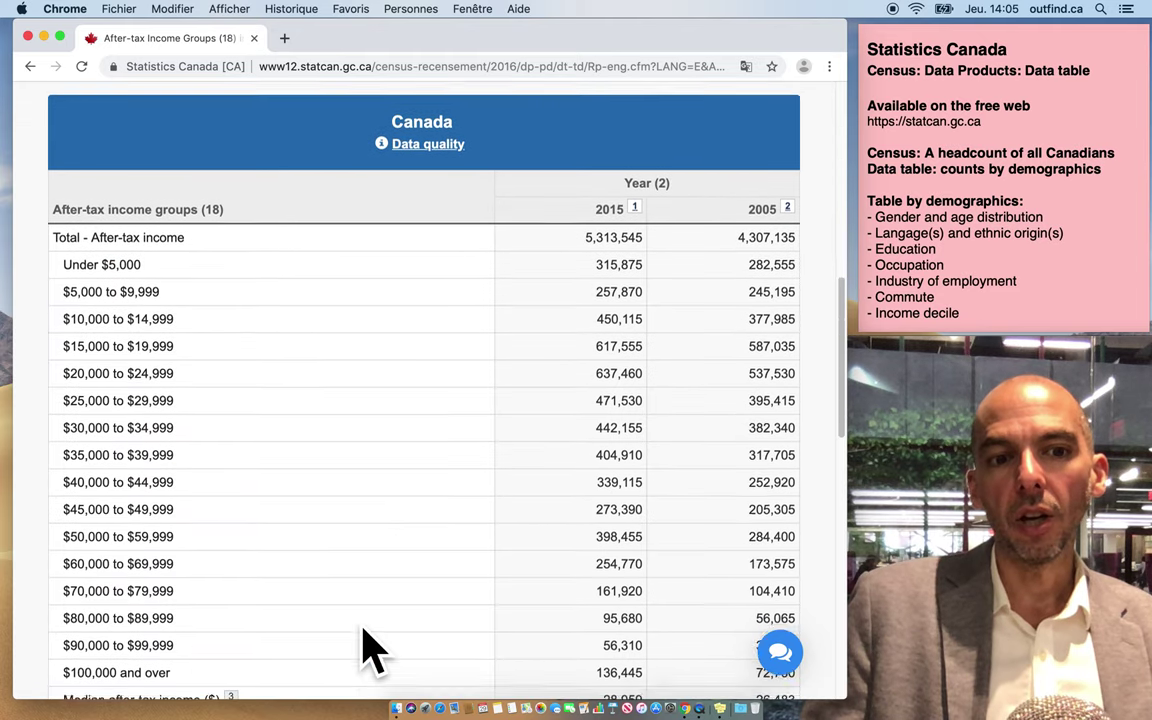
scroll(370, 650, up, 9)
scroll(370, 650, up, 2)
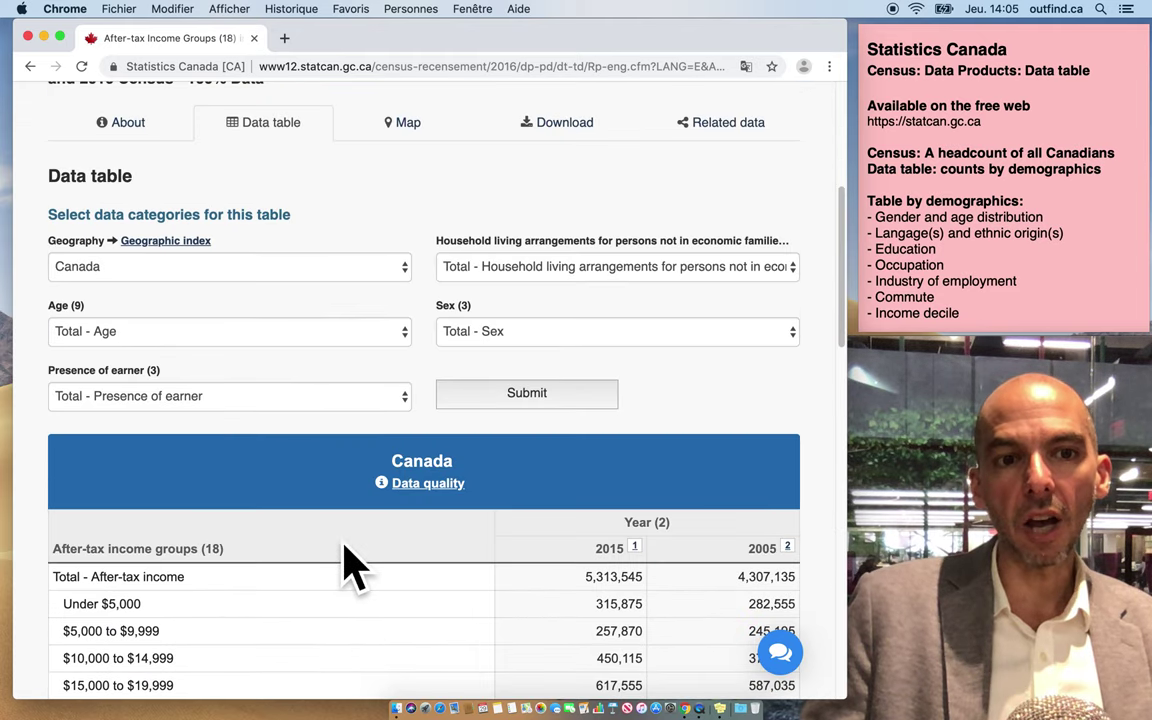
click(110, 285)
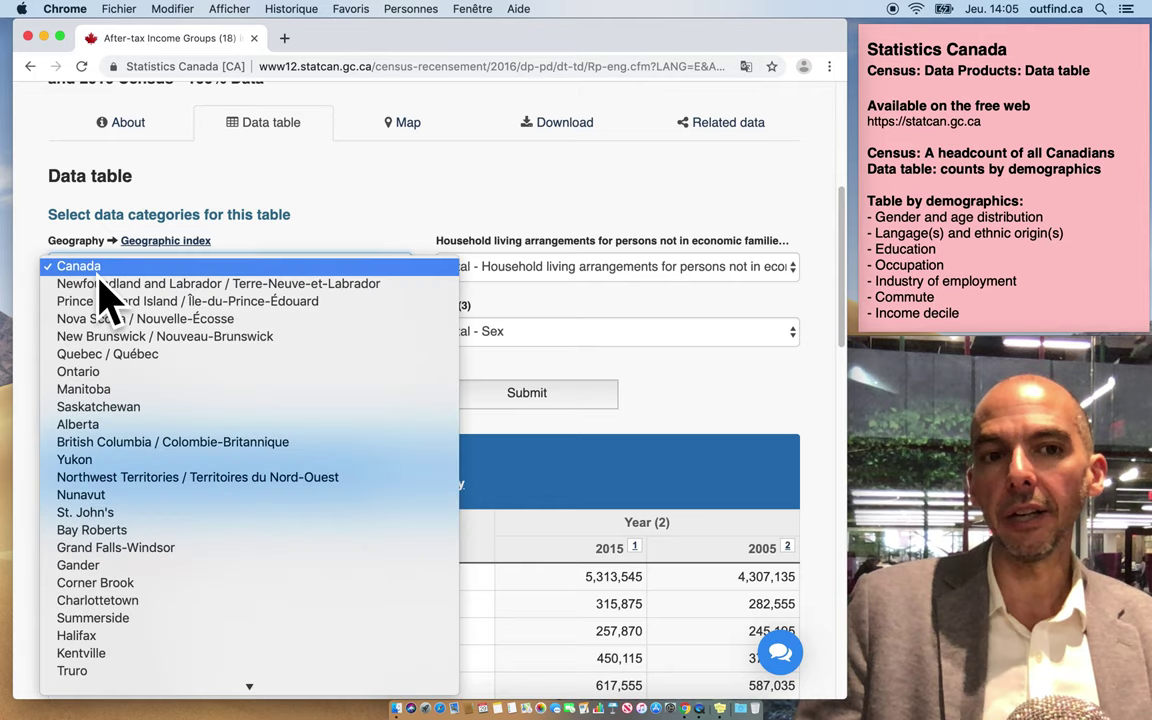
click(115, 290)
click(150, 278)
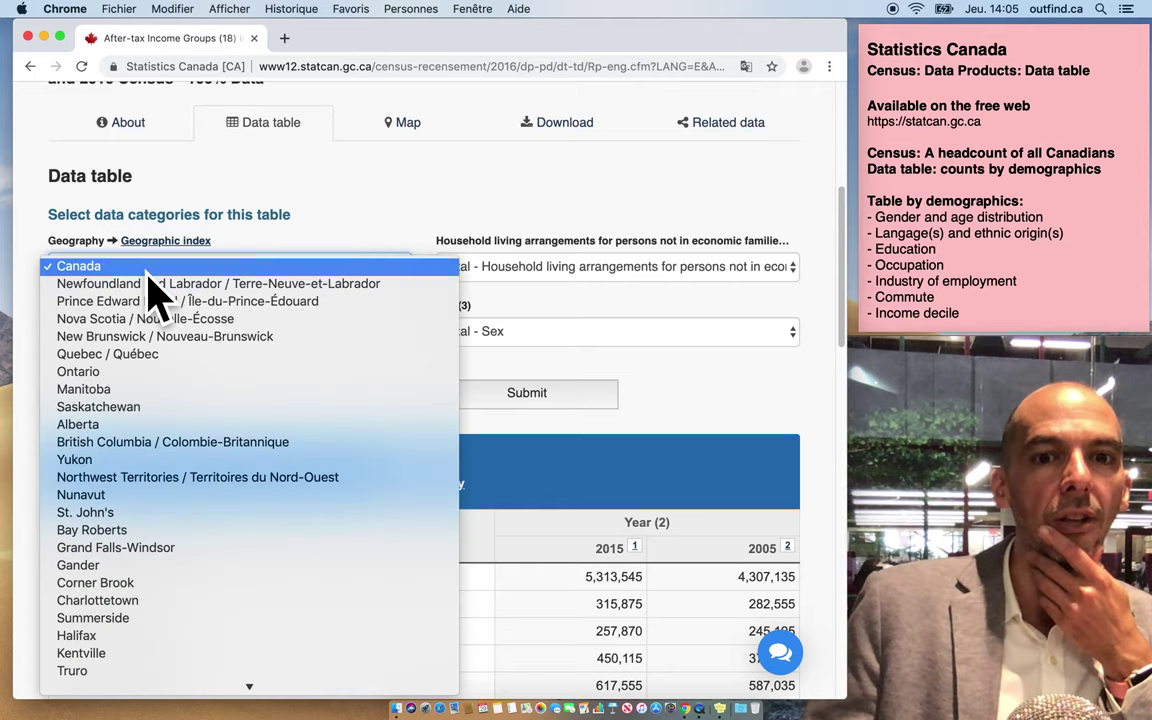
scroll(257, 566, down, 10)
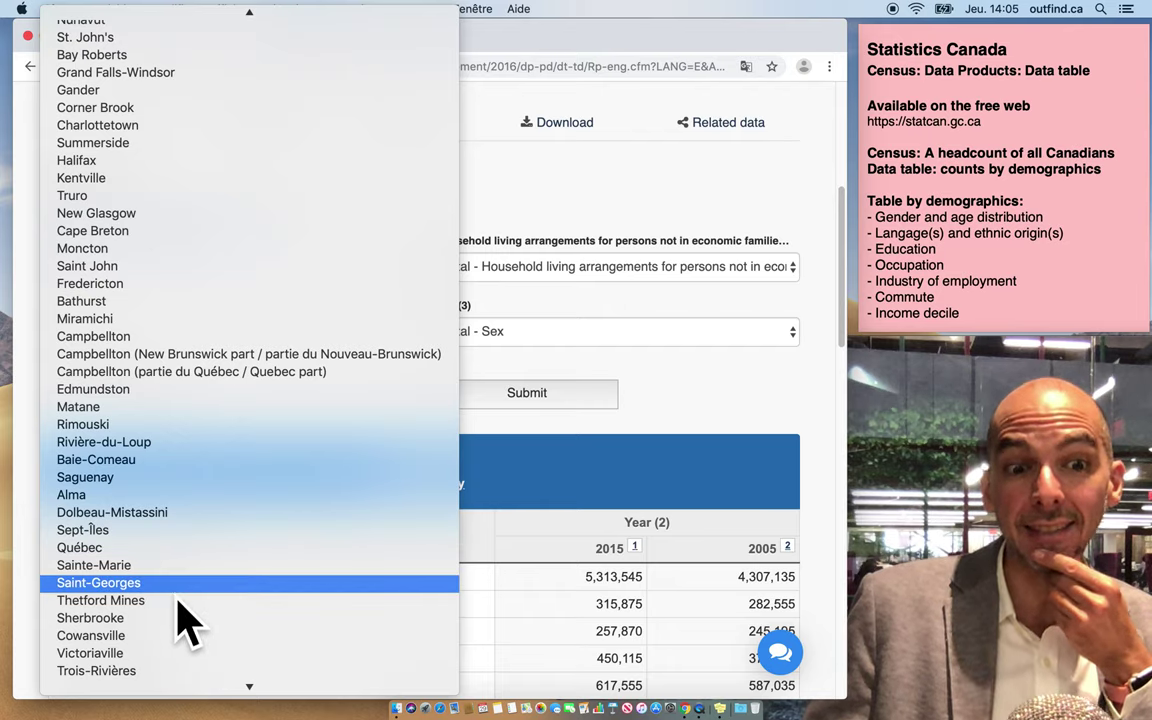
scroll(157, 668, down, 2)
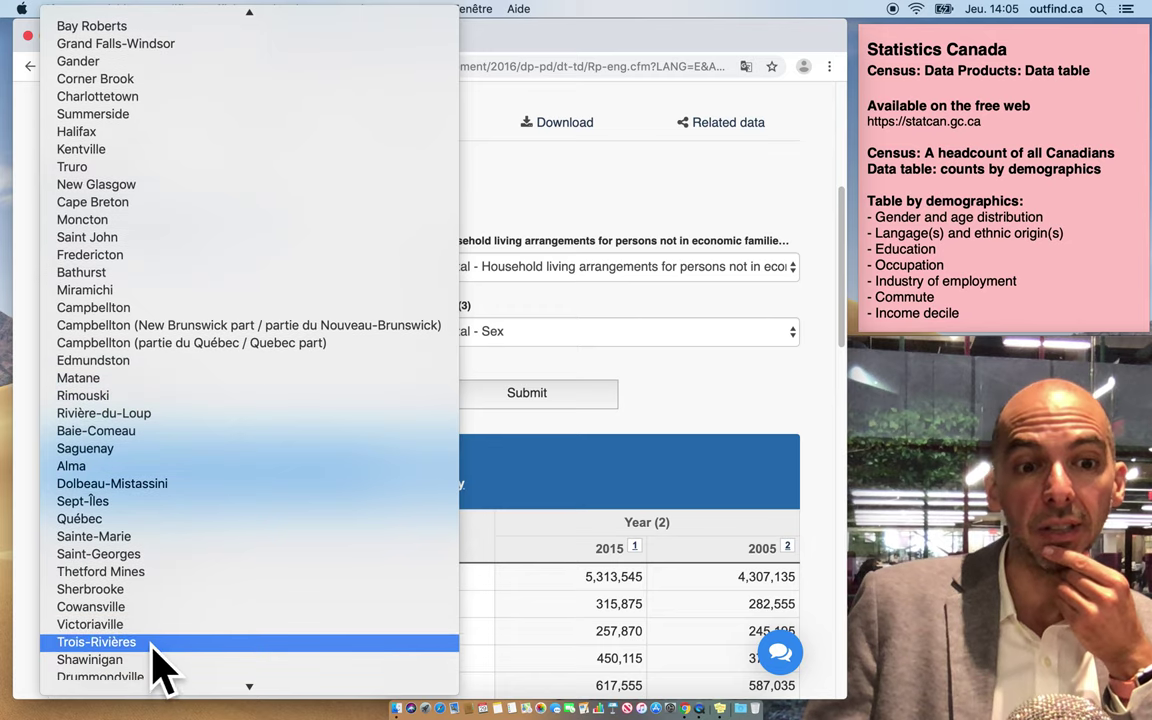
click(152, 660)
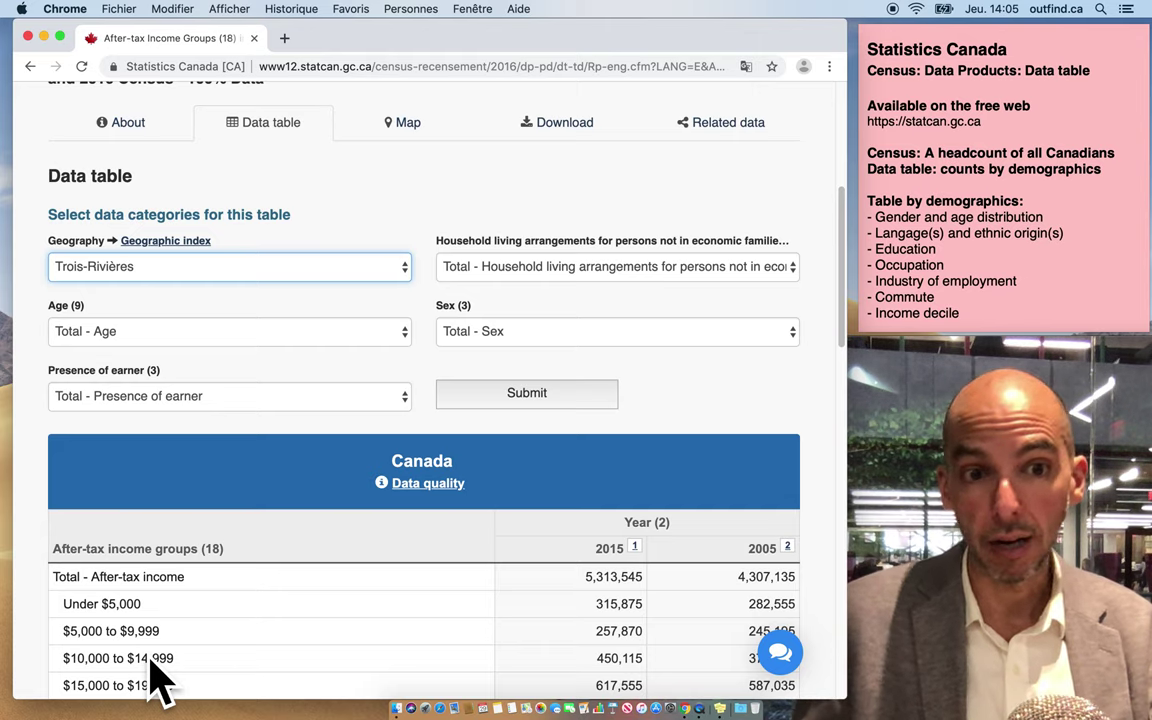
Submit the Trois-Rivières geography to refresh the table, then list the Age (9) group options
click(530, 400)
scroll(548, 548, down, 7)
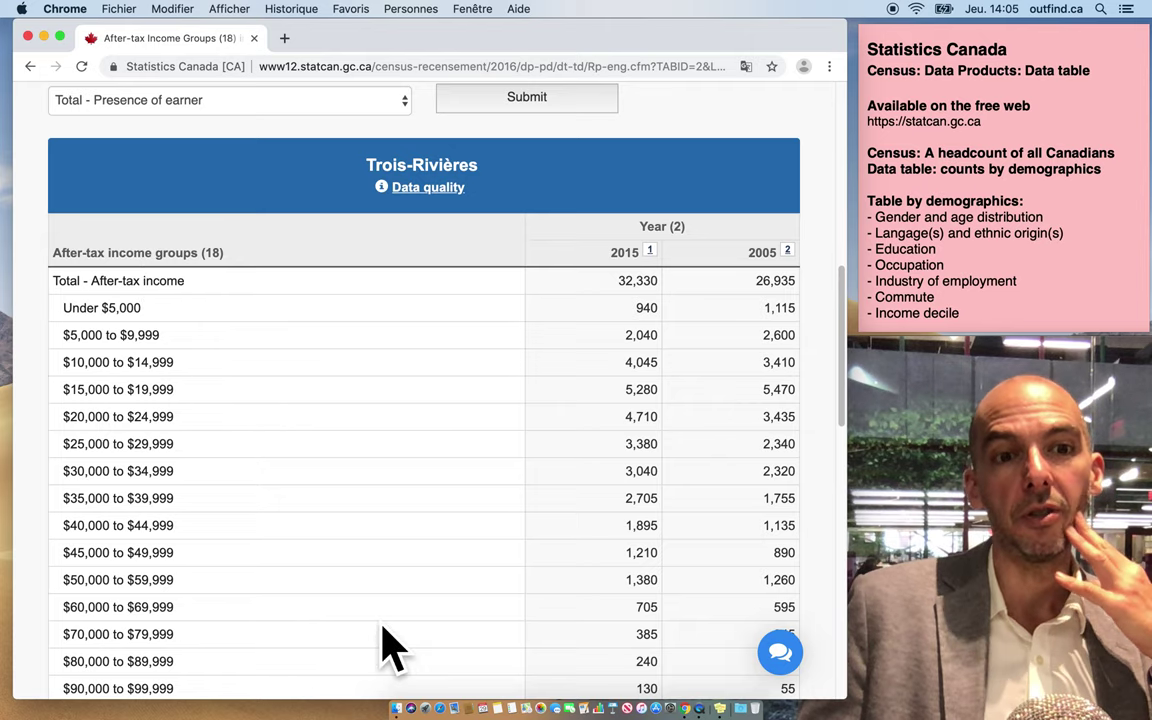
scroll(380, 625, down, 3)
scroll(422, 586, up, 1)
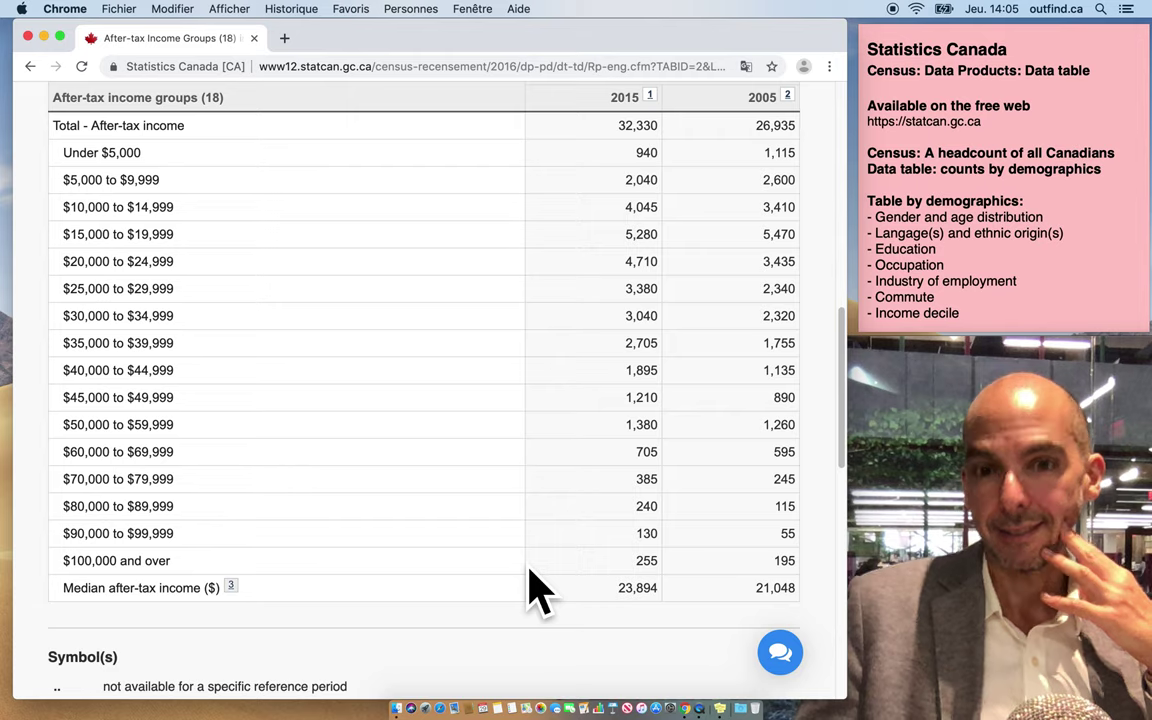
scroll(528, 579, down, 2)
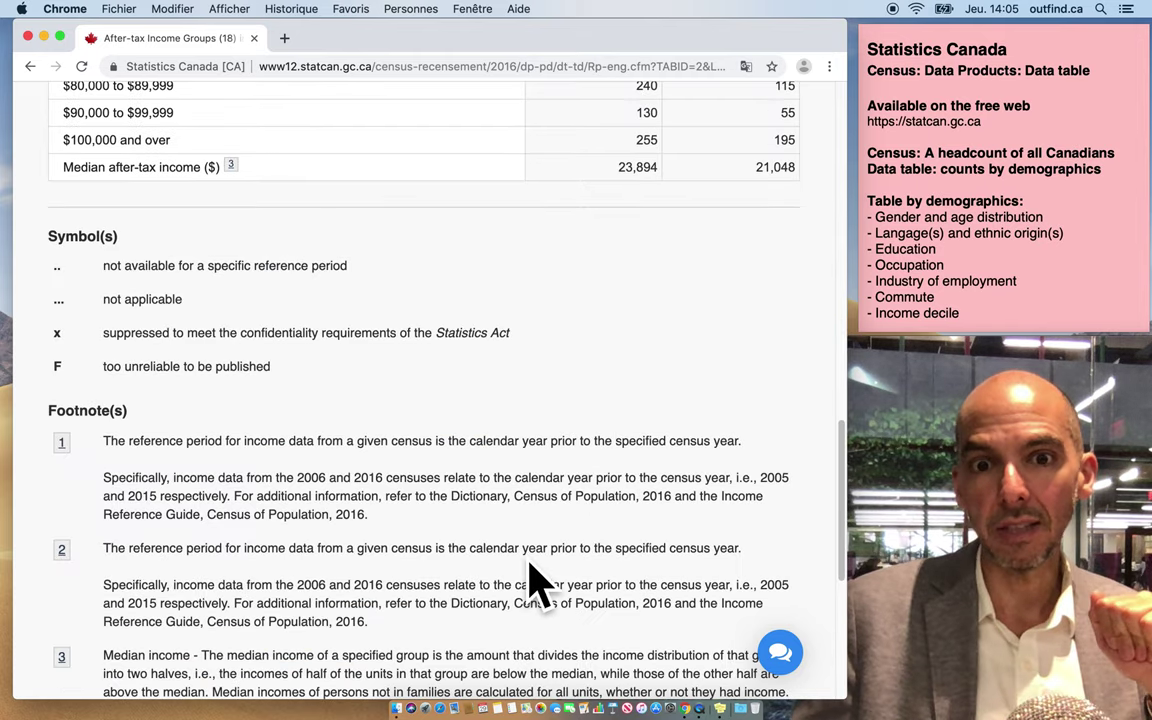
scroll(532, 582, up, 6)
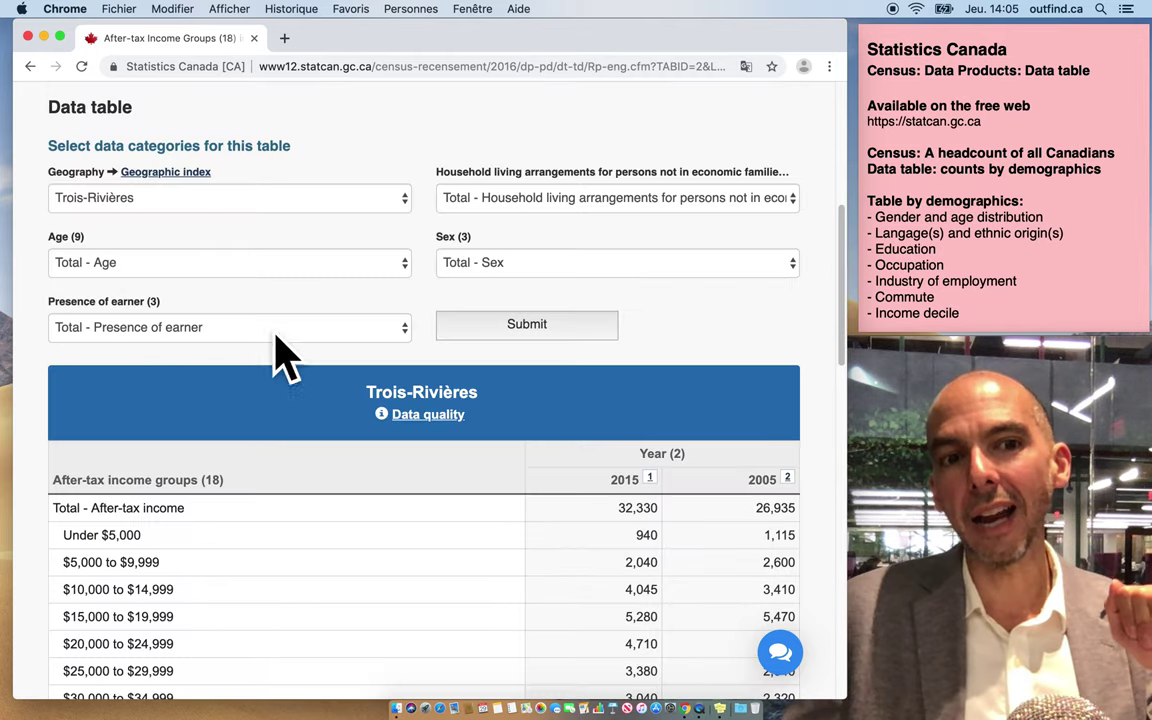
click(168, 262)
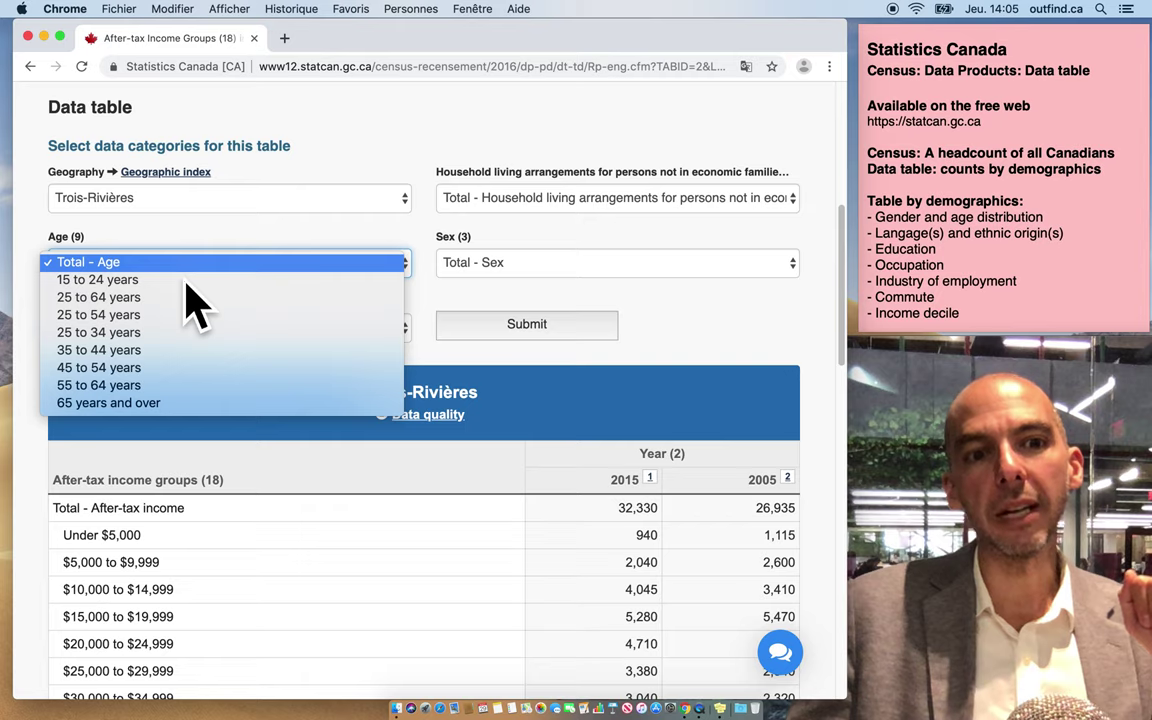
Filter the table to ages 25 to 64 and to people with an earner
click(95, 298)
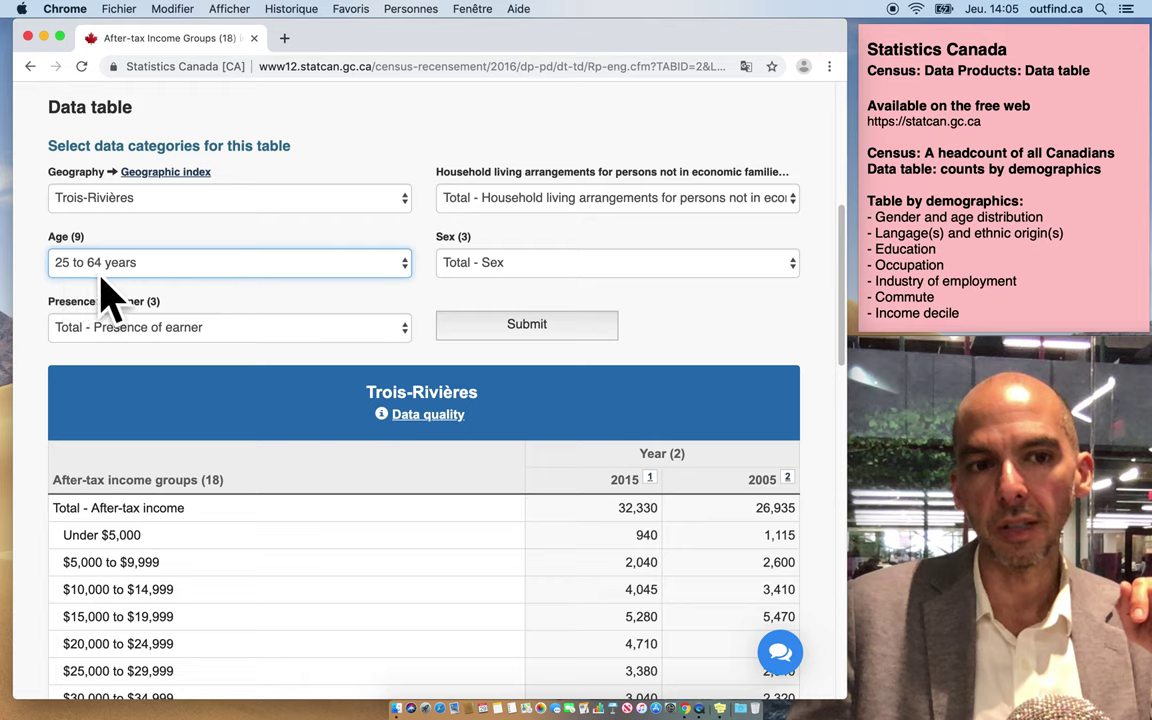
click(500, 345)
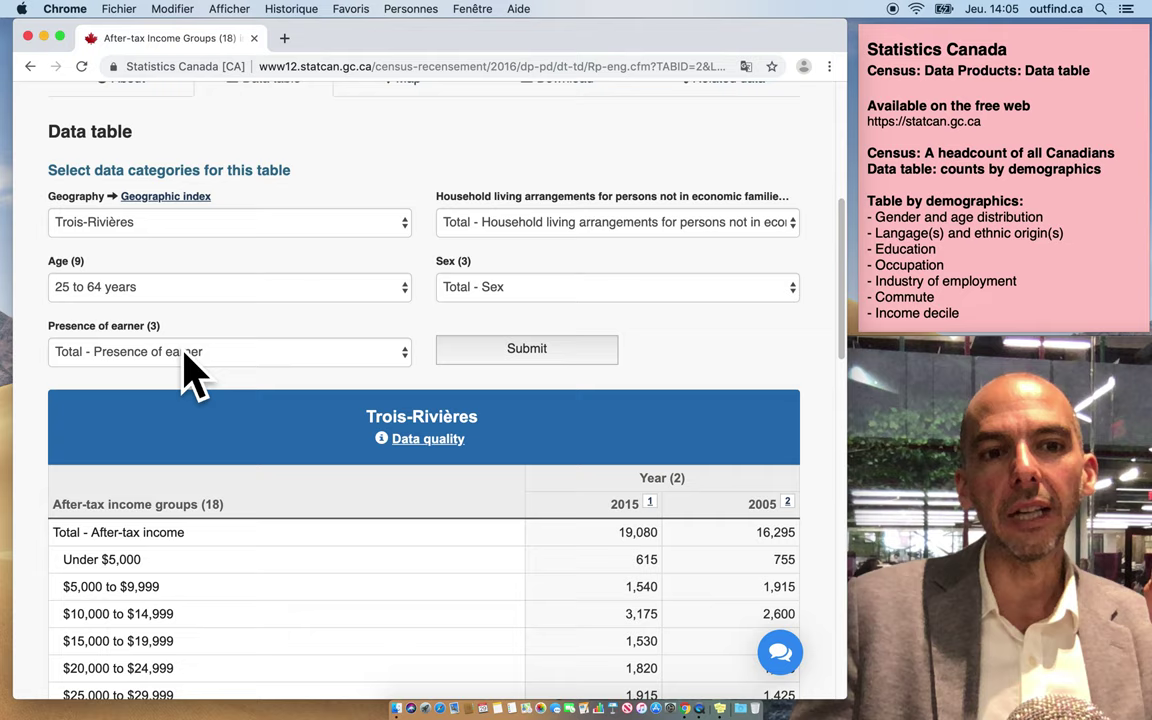
click(190, 355)
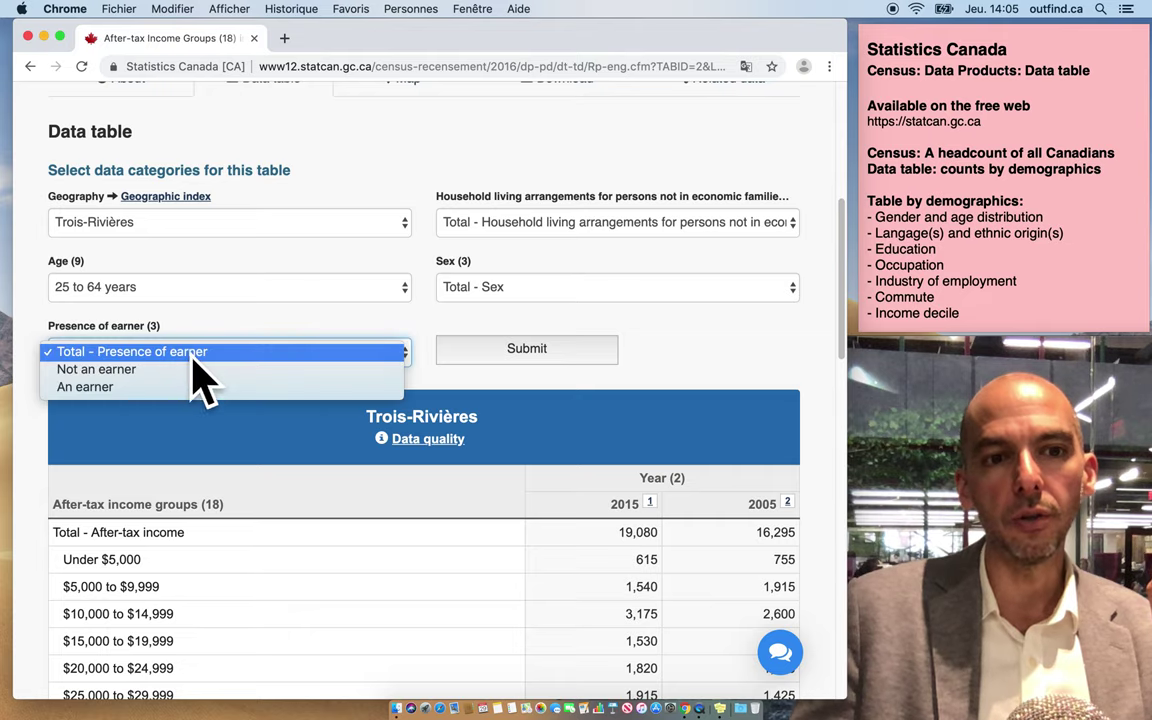
click(138, 389)
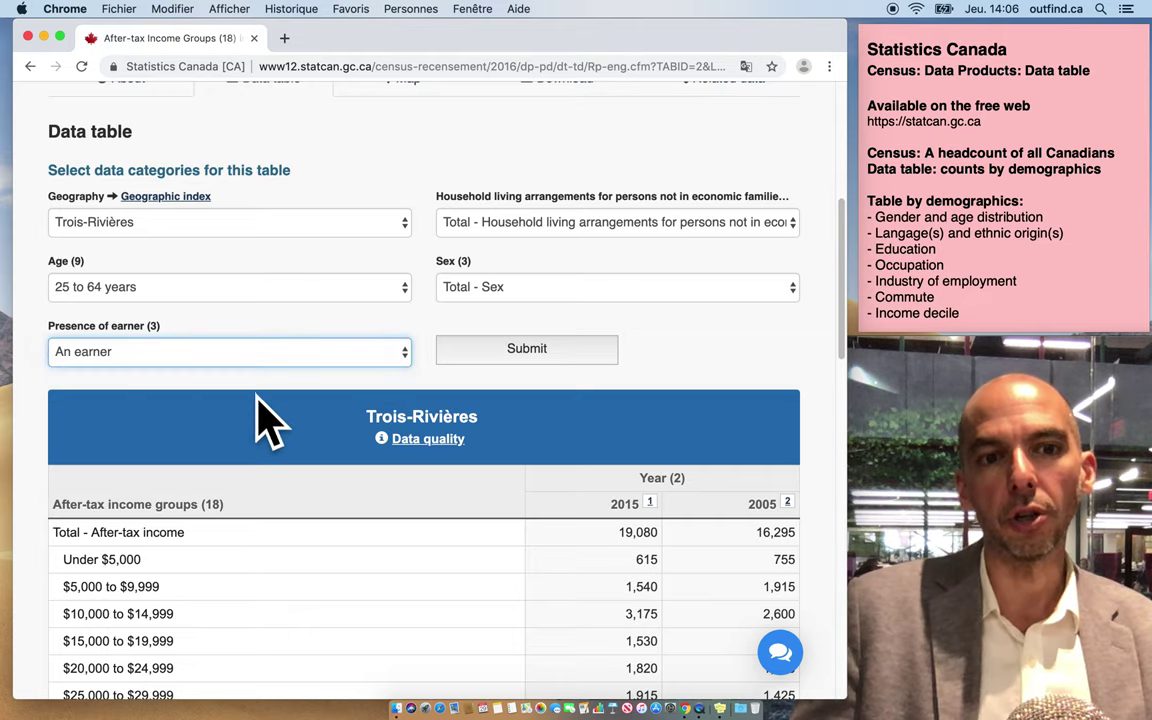
click(530, 352)
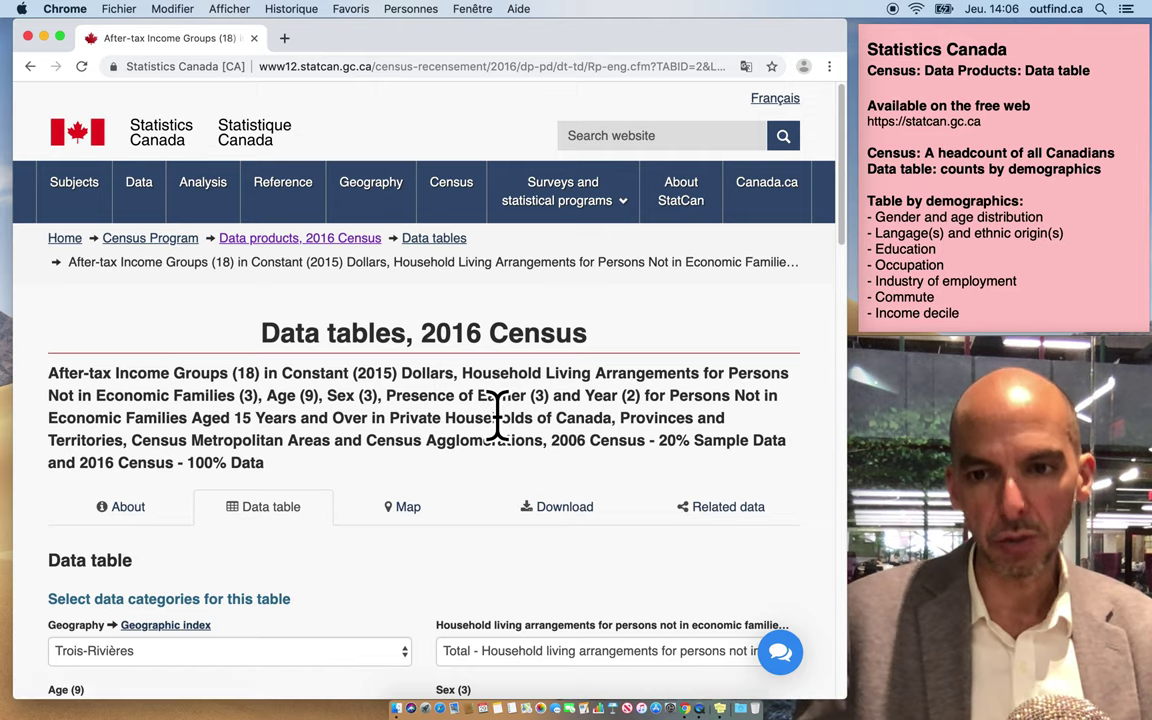
Restrict household living arrangements to Living alone and scroll to the resulting figures
scroll(497, 415, down, 5)
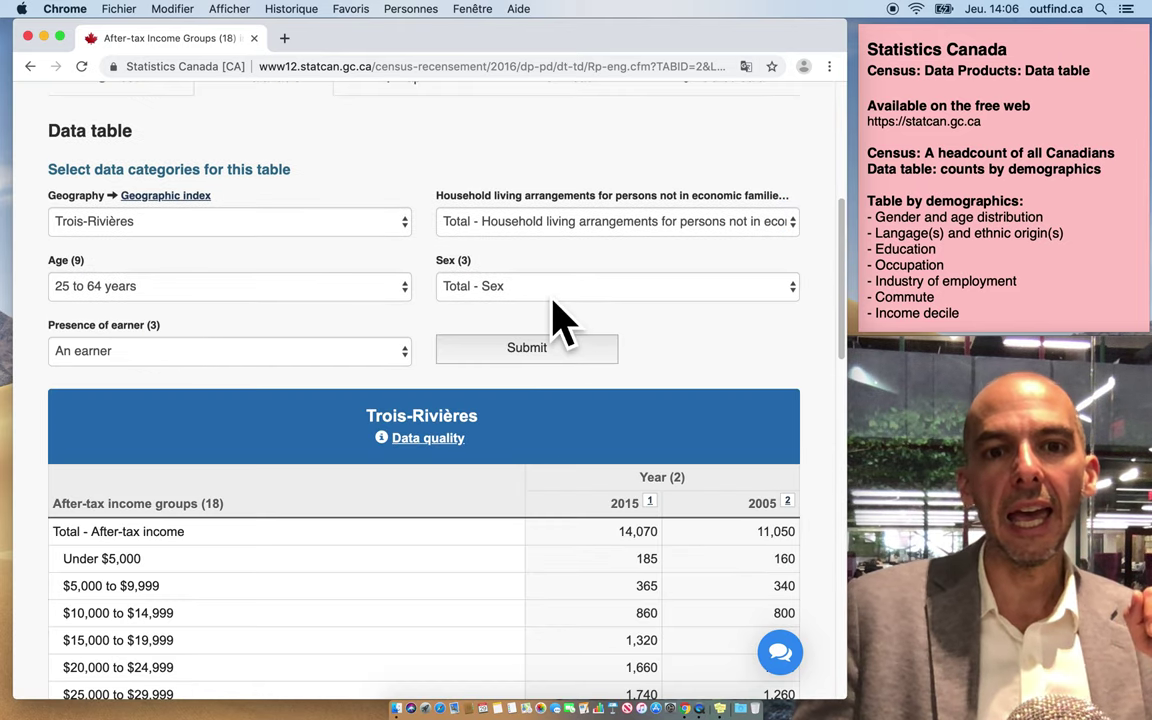
click(545, 226)
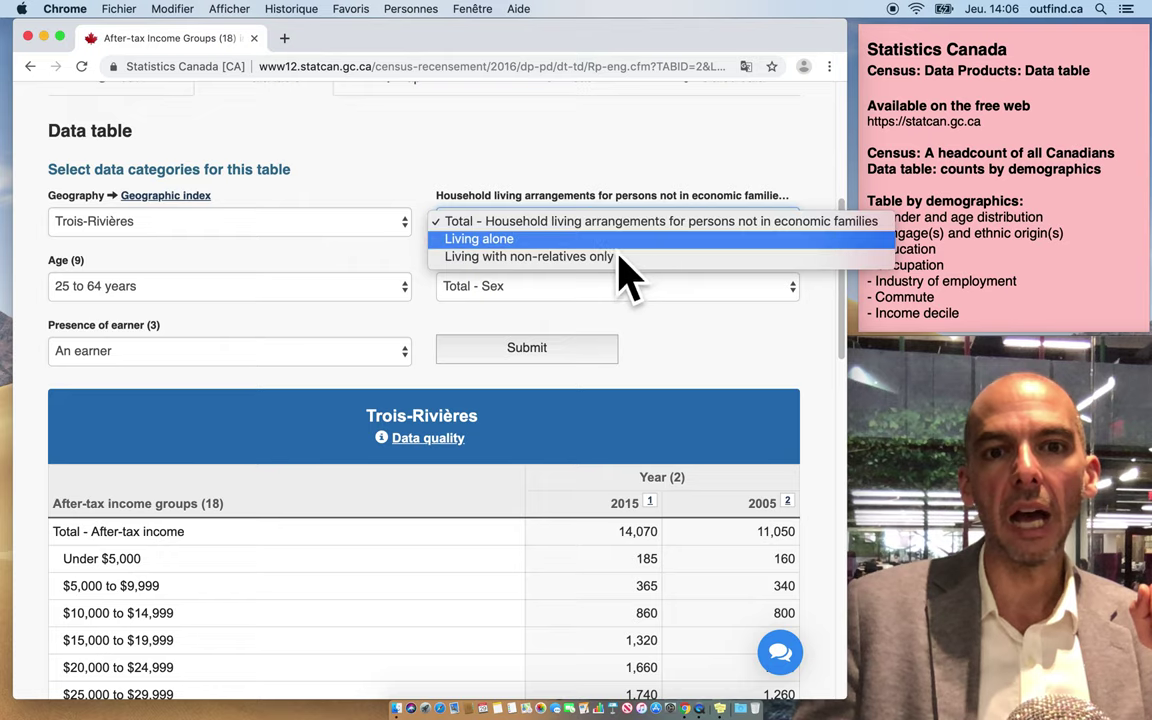
click(507, 242)
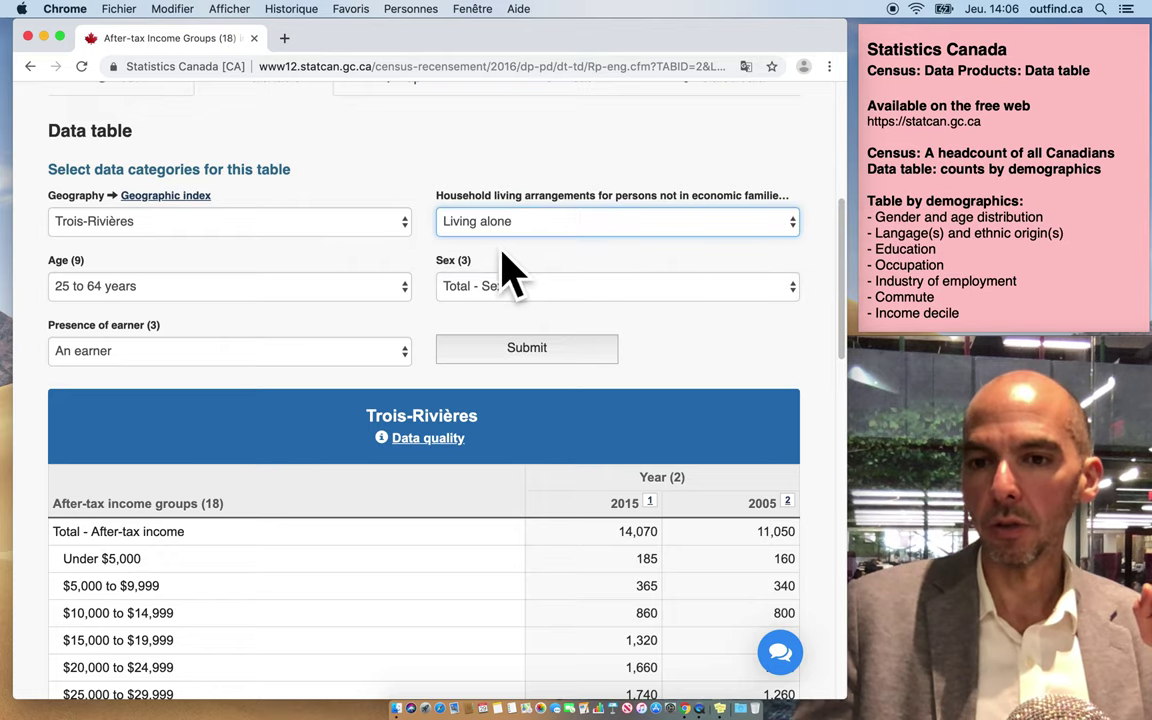
click(550, 355)
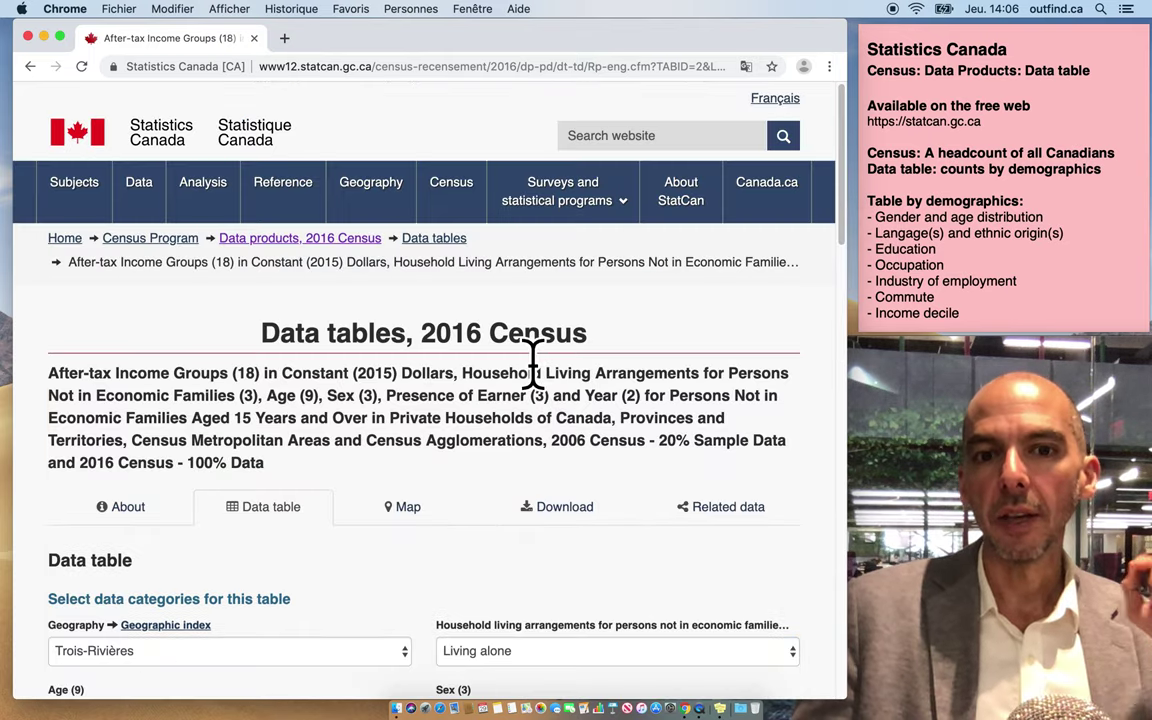
scroll(531, 365, down, 3)
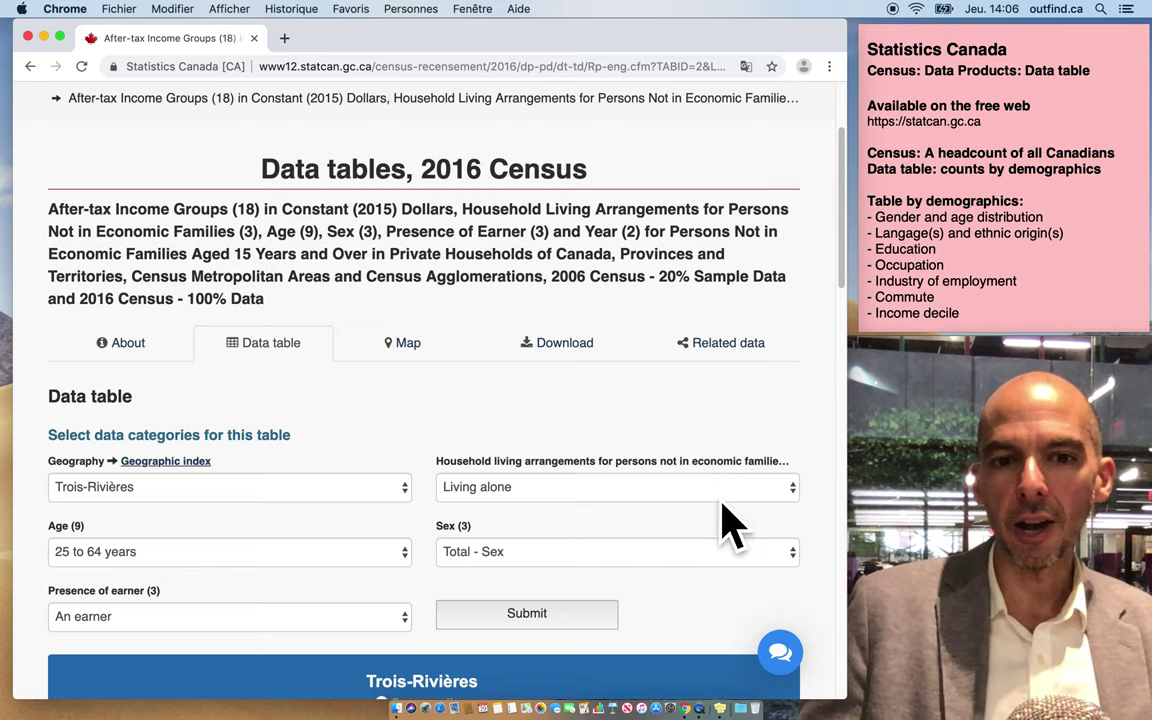
scroll(750, 588, down, 5)
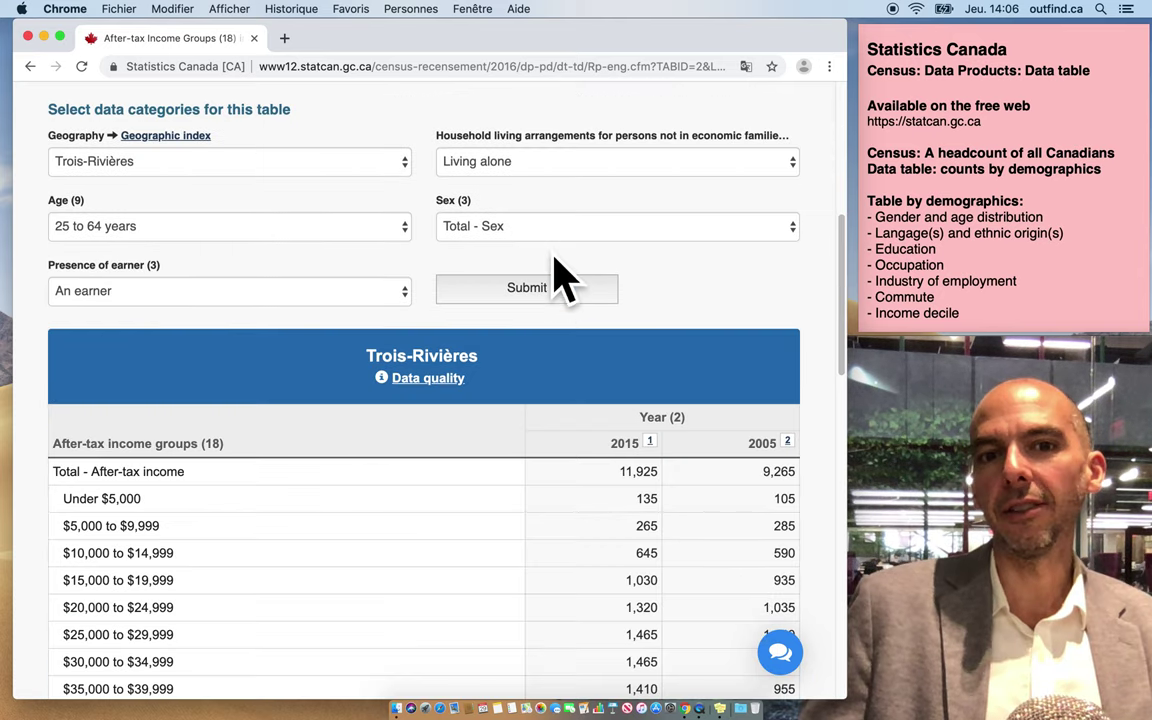
click(600, 228)
click(490, 226)
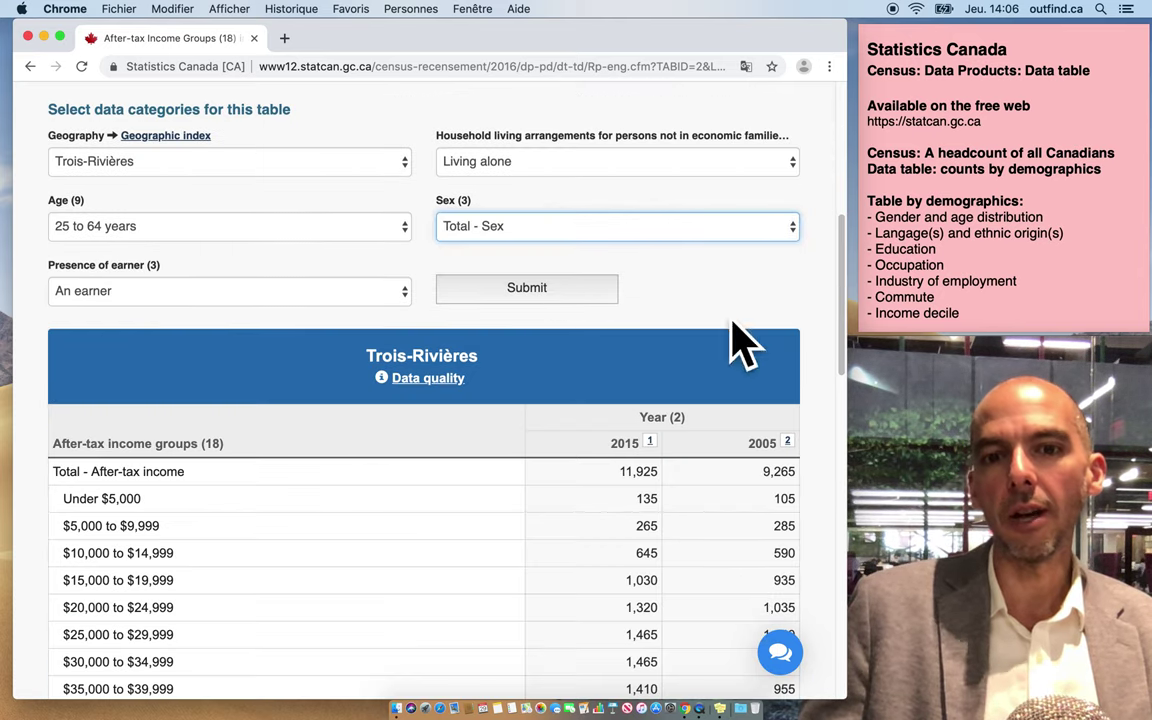
scroll(745, 530, down, 1)
scroll(738, 513, down, 3)
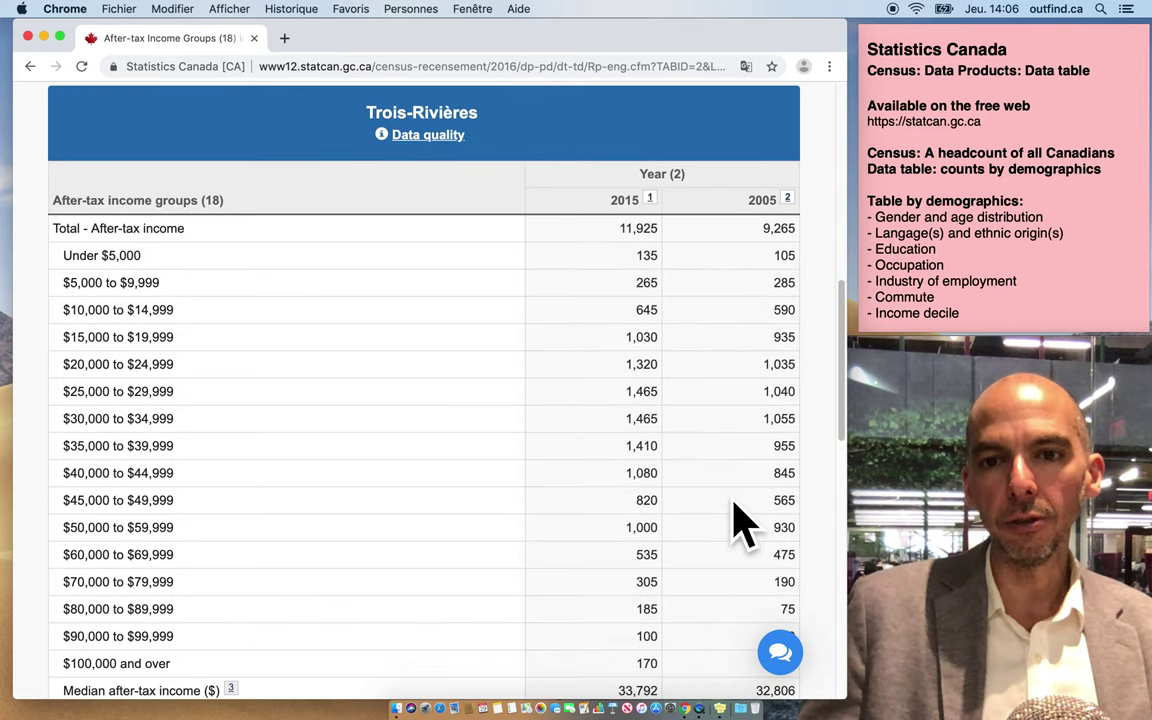
scroll(738, 522, down, 2)
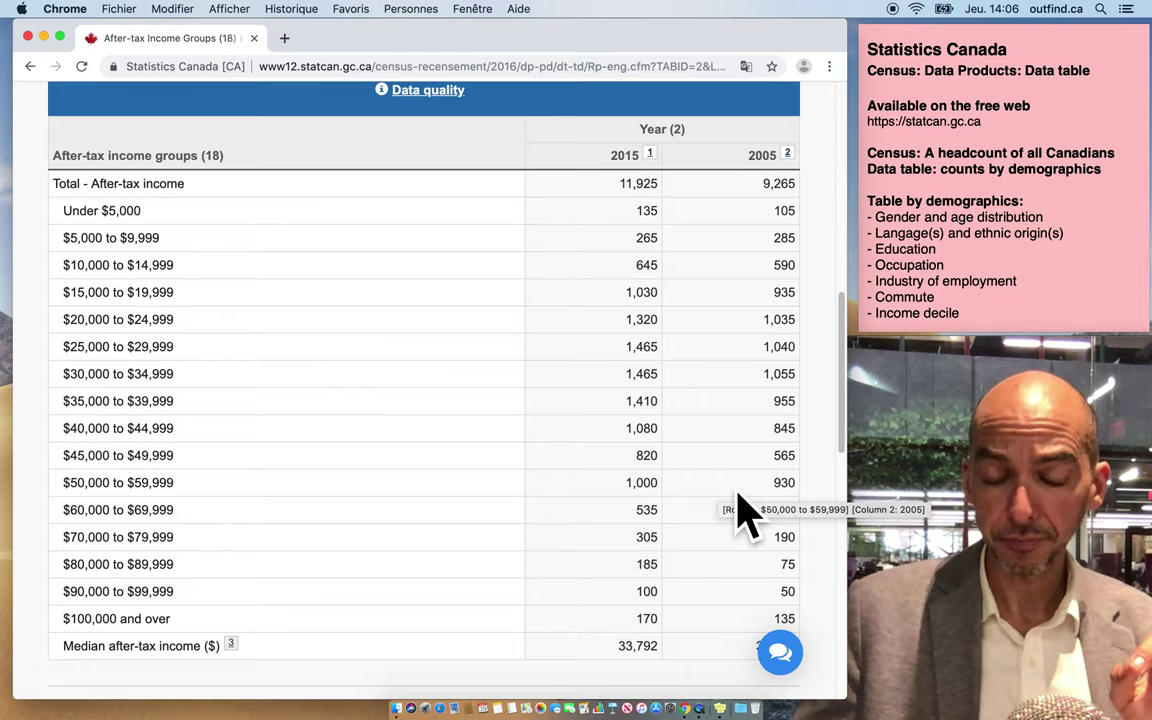
scroll(730, 515, up, 15)
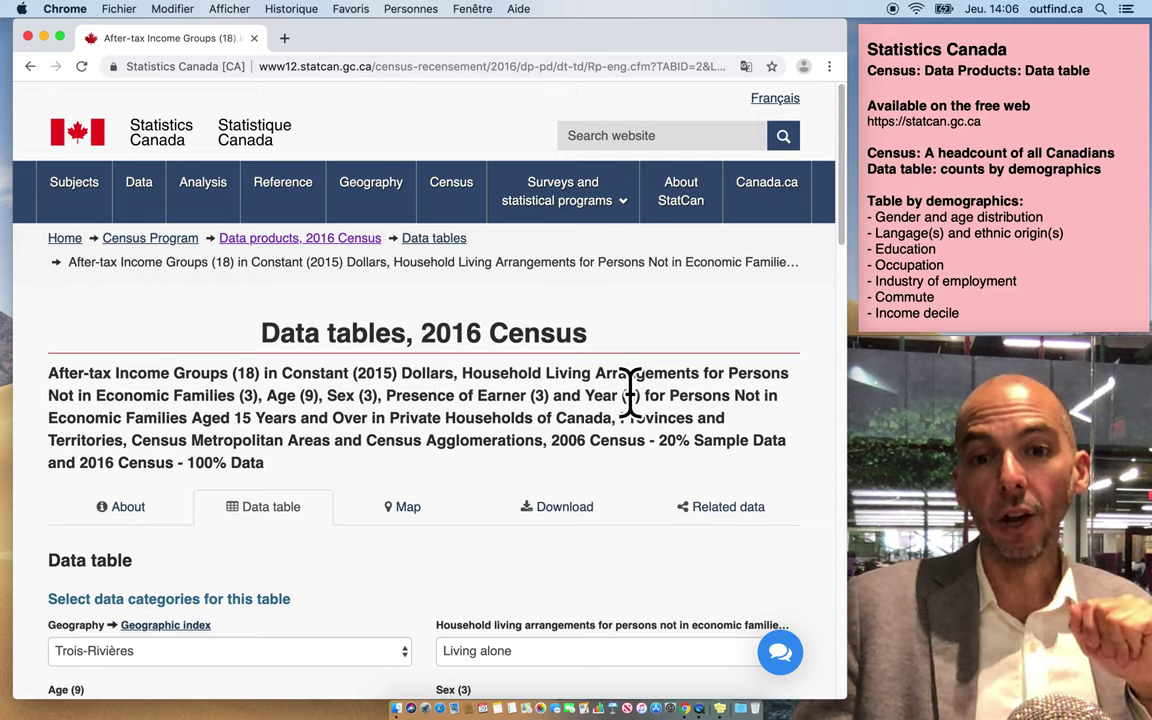
scroll(630, 390, down, 10)
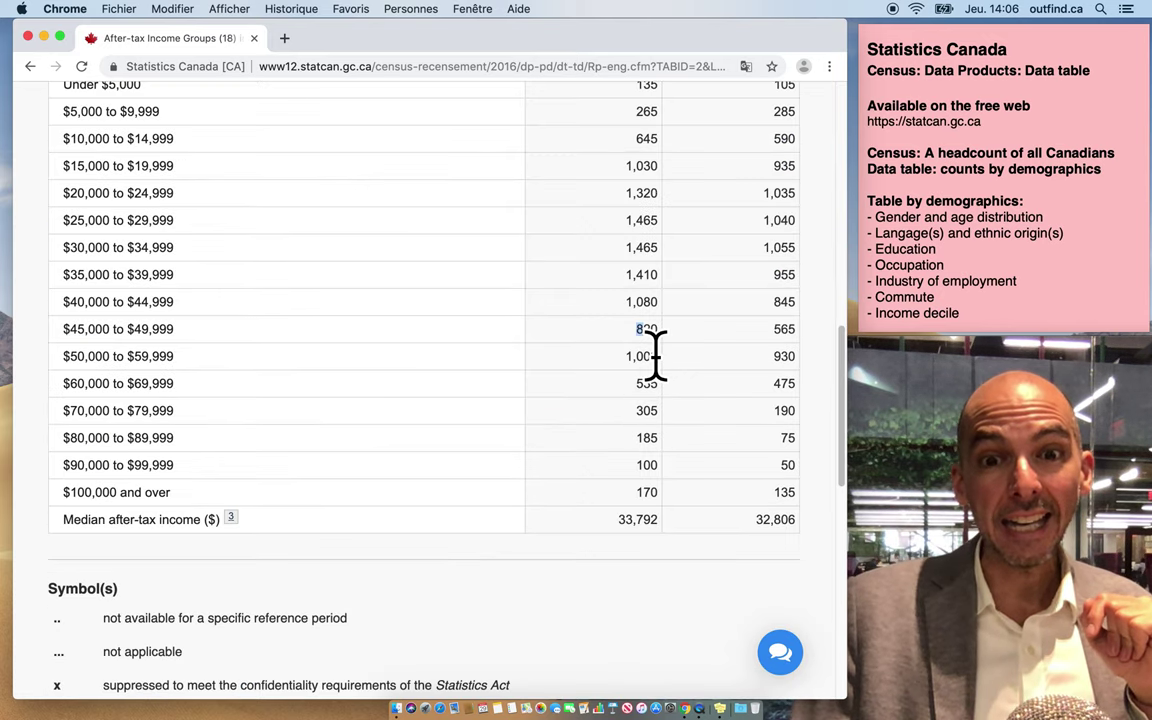
Highlight the 2015 count of 820 in the $45,000 to $49,999 row, then return to the page top
double_click(648, 332)
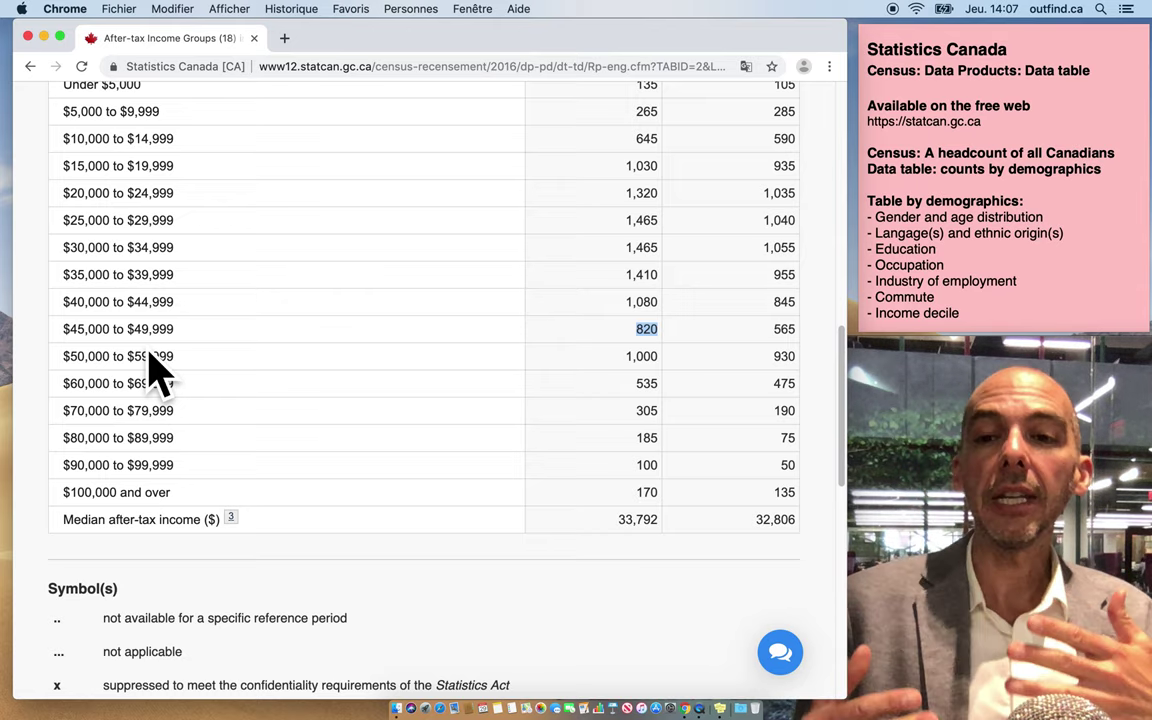
scroll(230, 390, down, 10)
scroll(265, 405, up, 15)
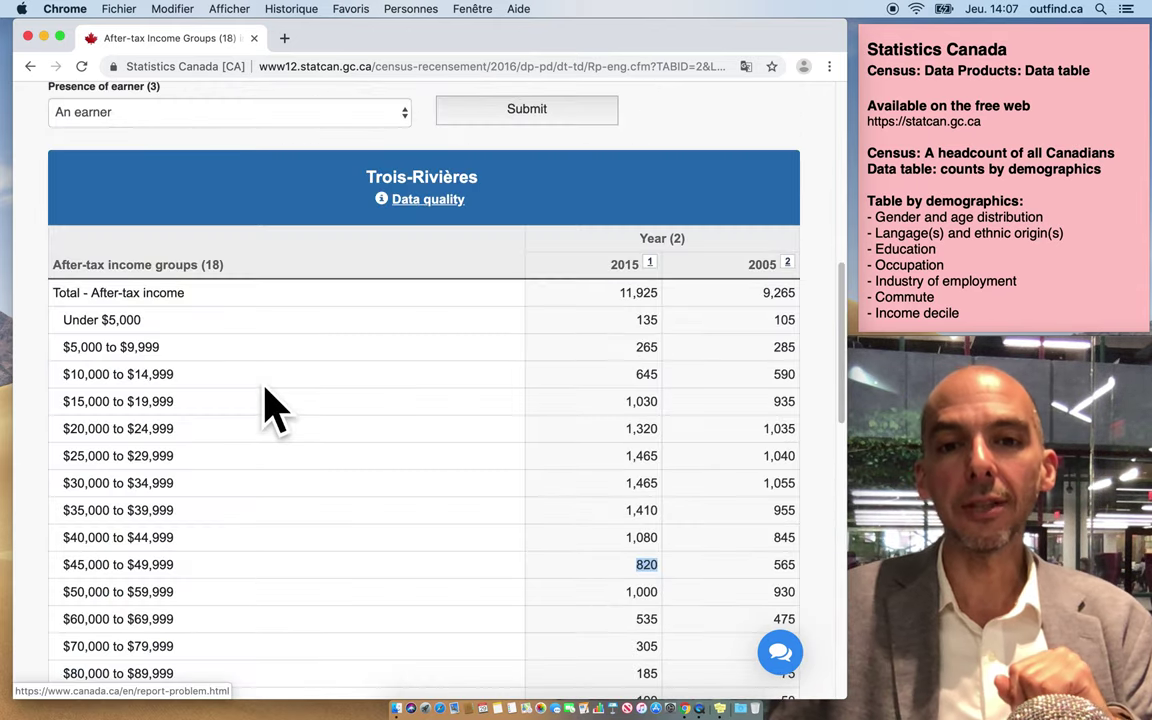
scroll(268, 404, up, 5)
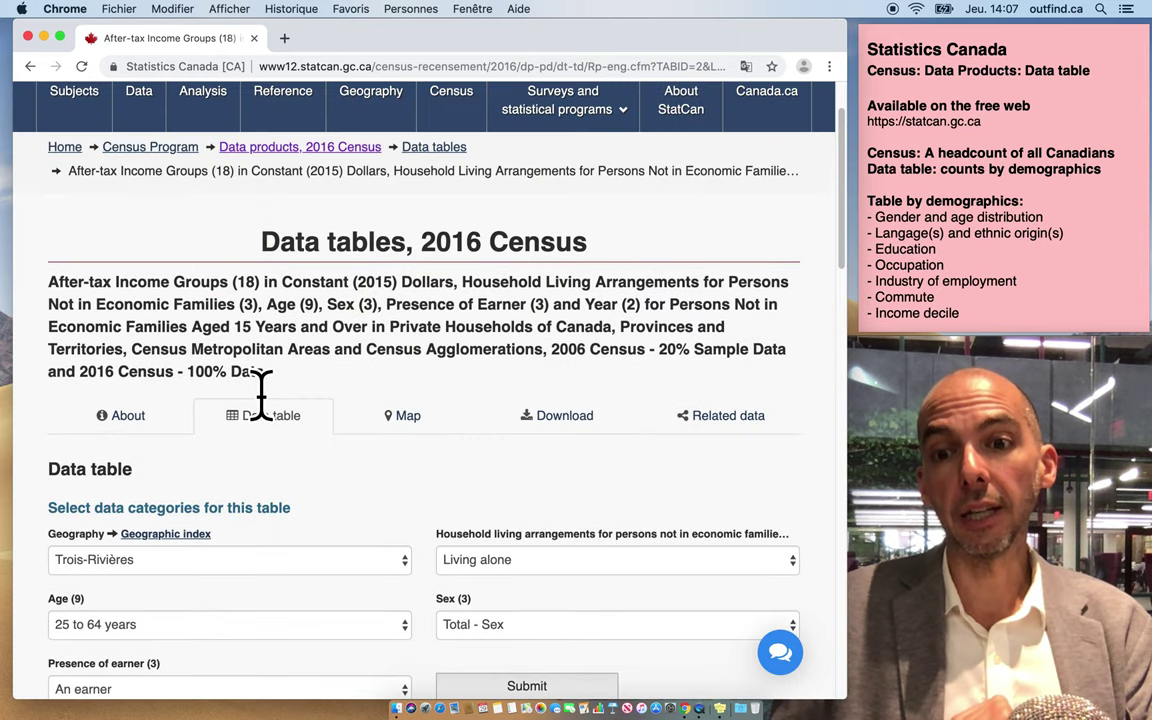
scroll(261, 395, up, 2)
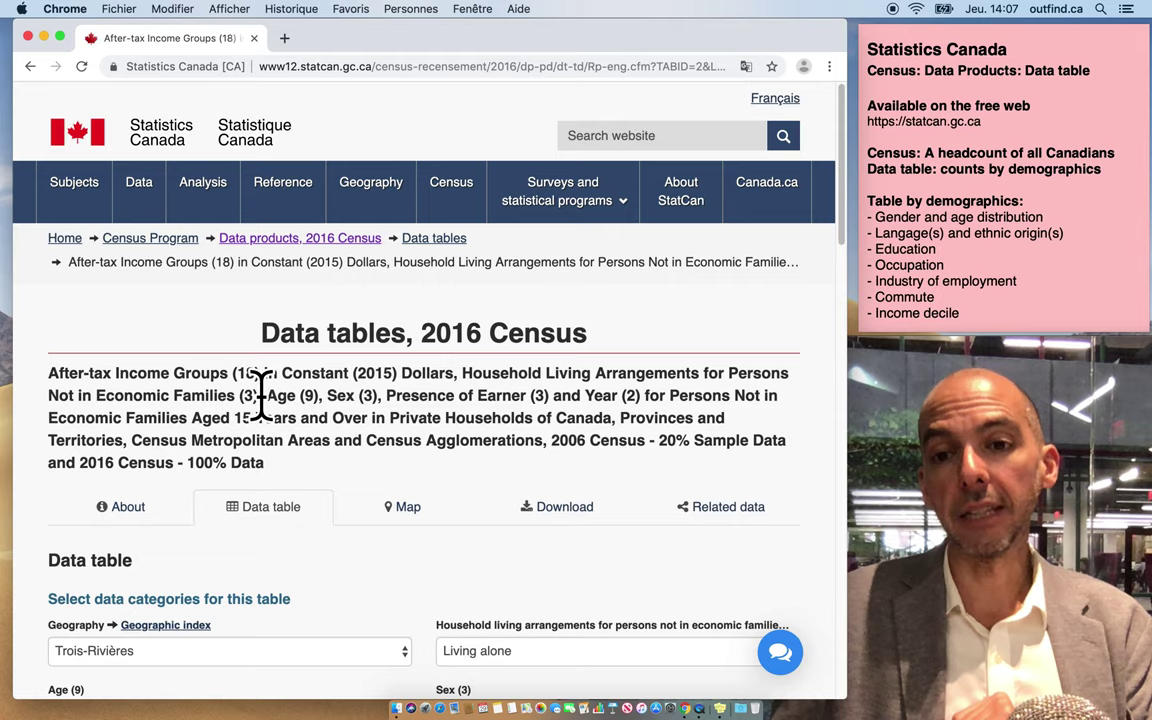